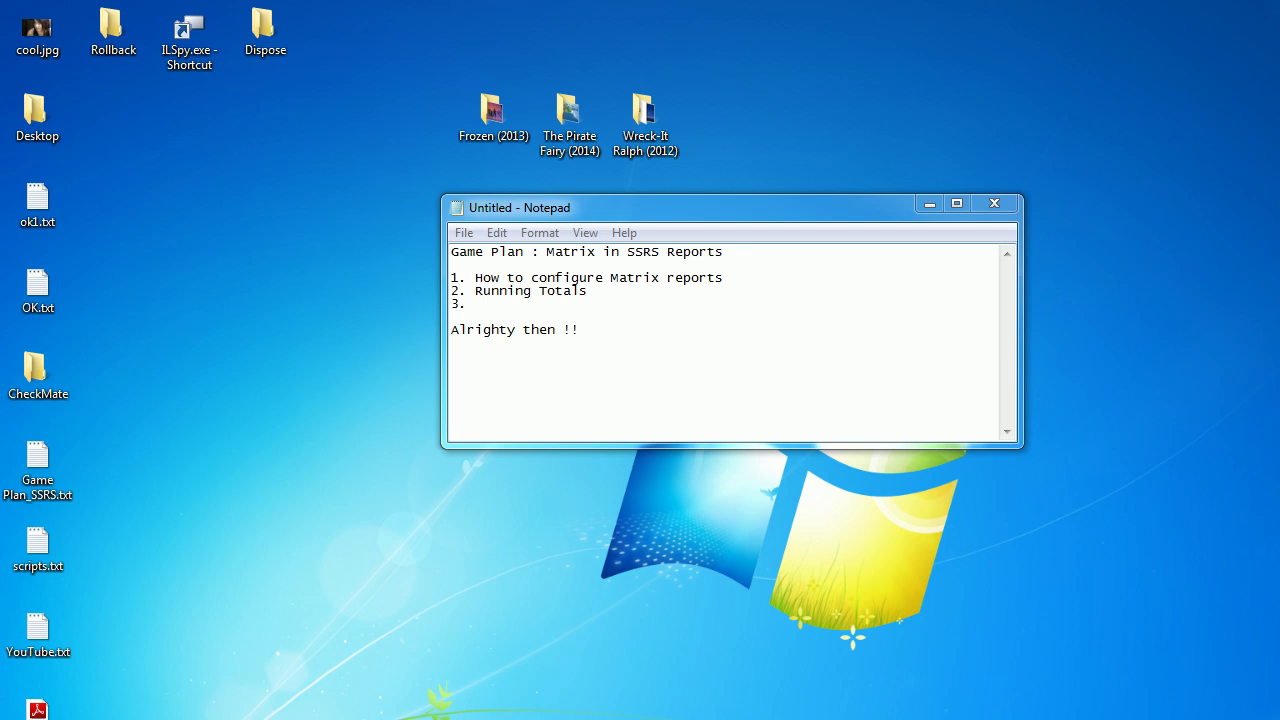
pyautogui.click(466, 291)
pyautogui.moveTo(466, 291); pyautogui.dragTo(588, 291)
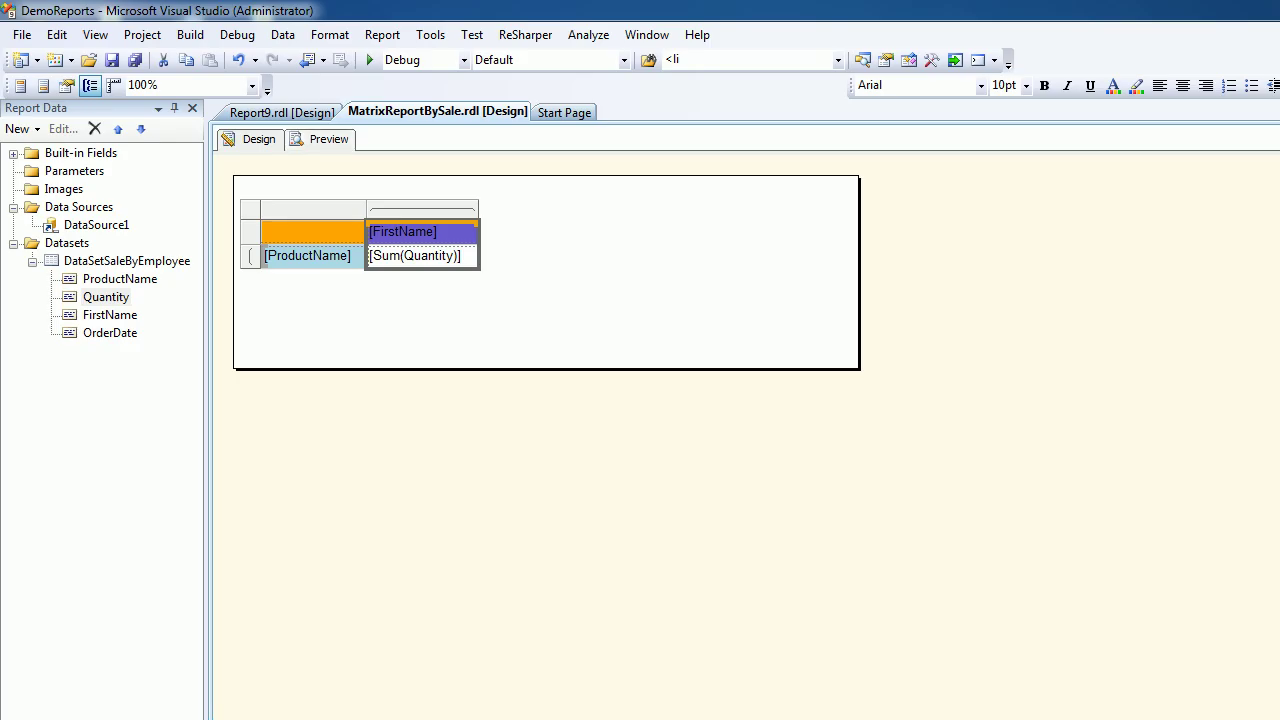
# Step: Preview the MatrixReportBySale report and examine its product rows and employee columns across the full width and both pages
pyautogui.click(329, 139)
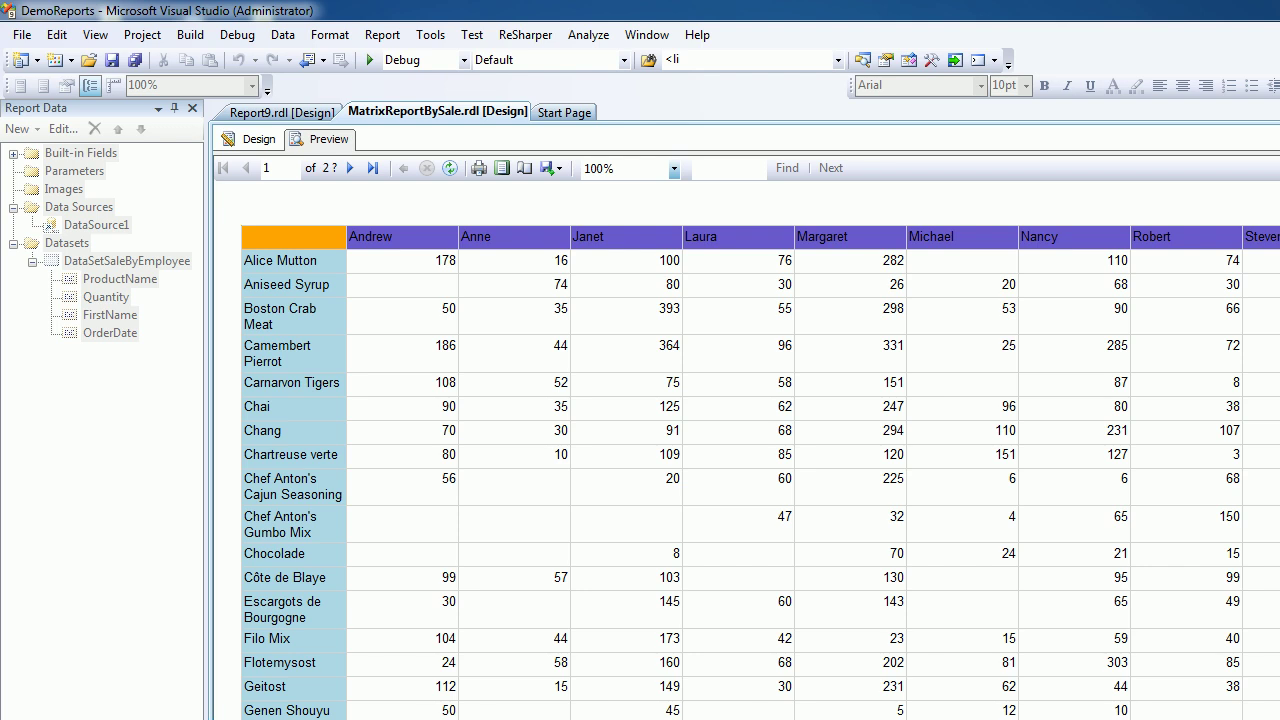
pyautogui.scroll(-15, 745, 450)
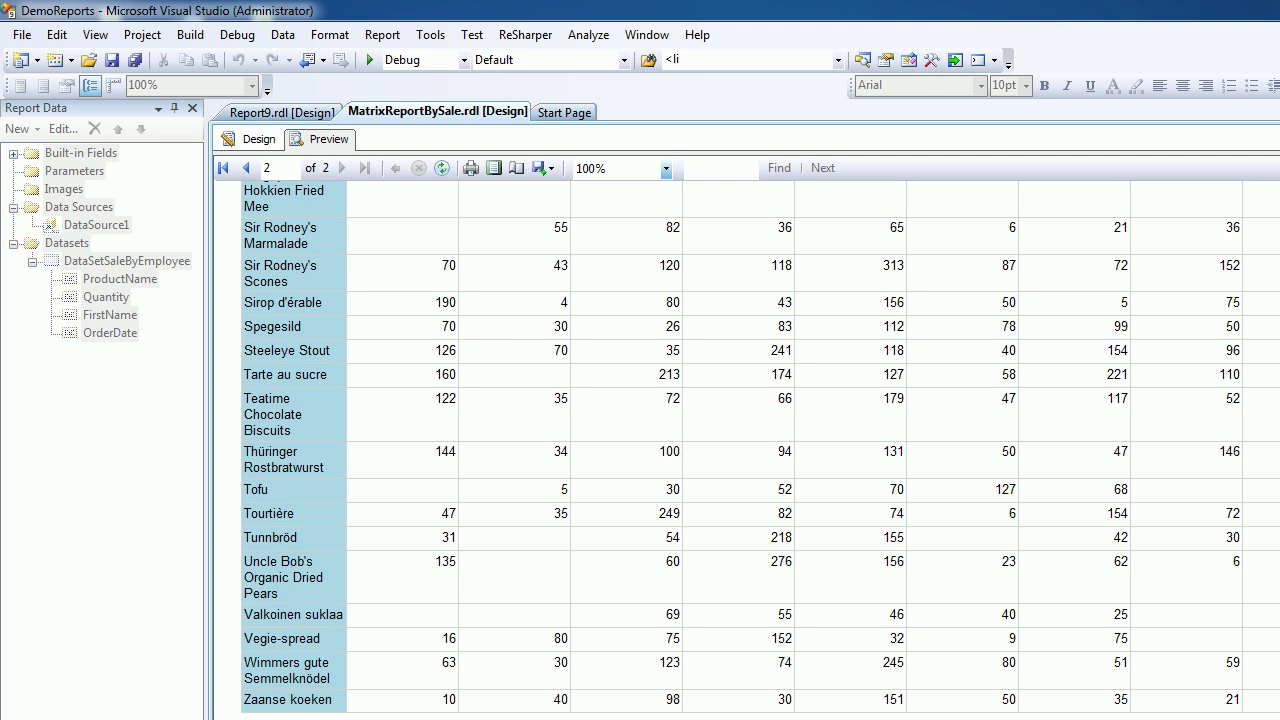
pyautogui.press('super+Down')
pyautogui.moveTo(895, 610); pyautogui.dragTo(1175, 682)
pyautogui.scroll(-4, 690, 410)
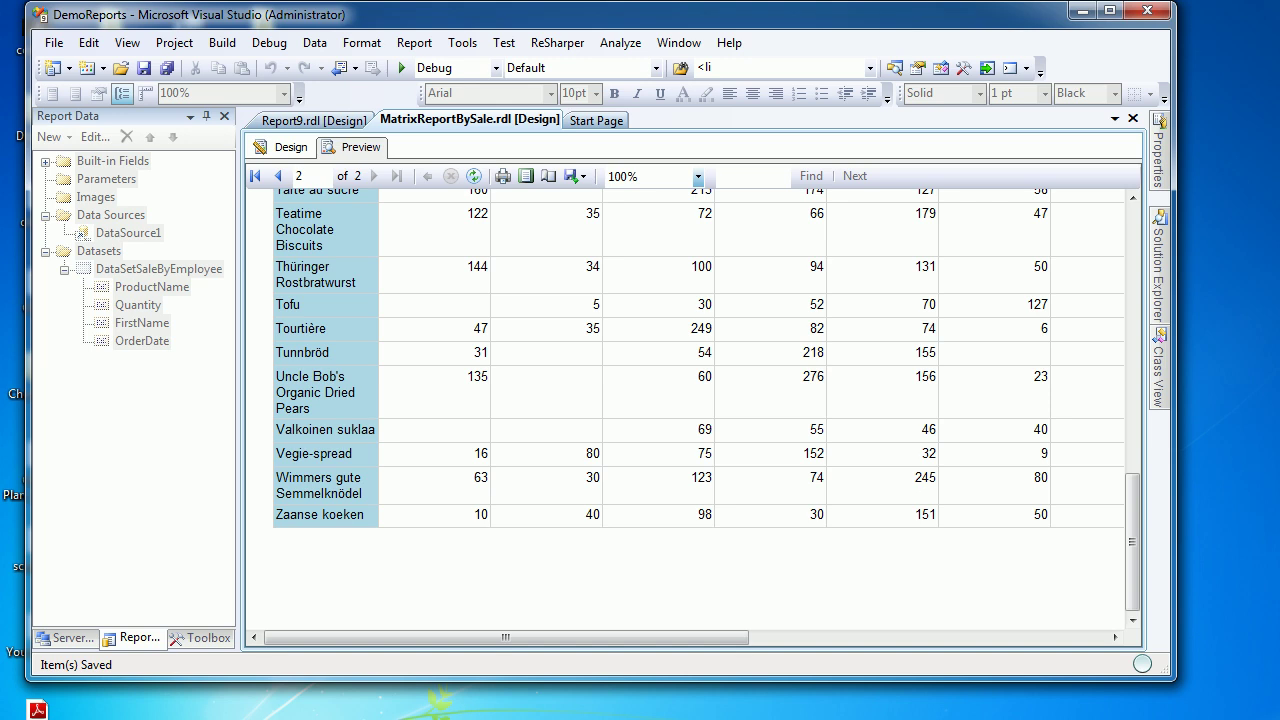
pyautogui.scroll(15, 690, 410)
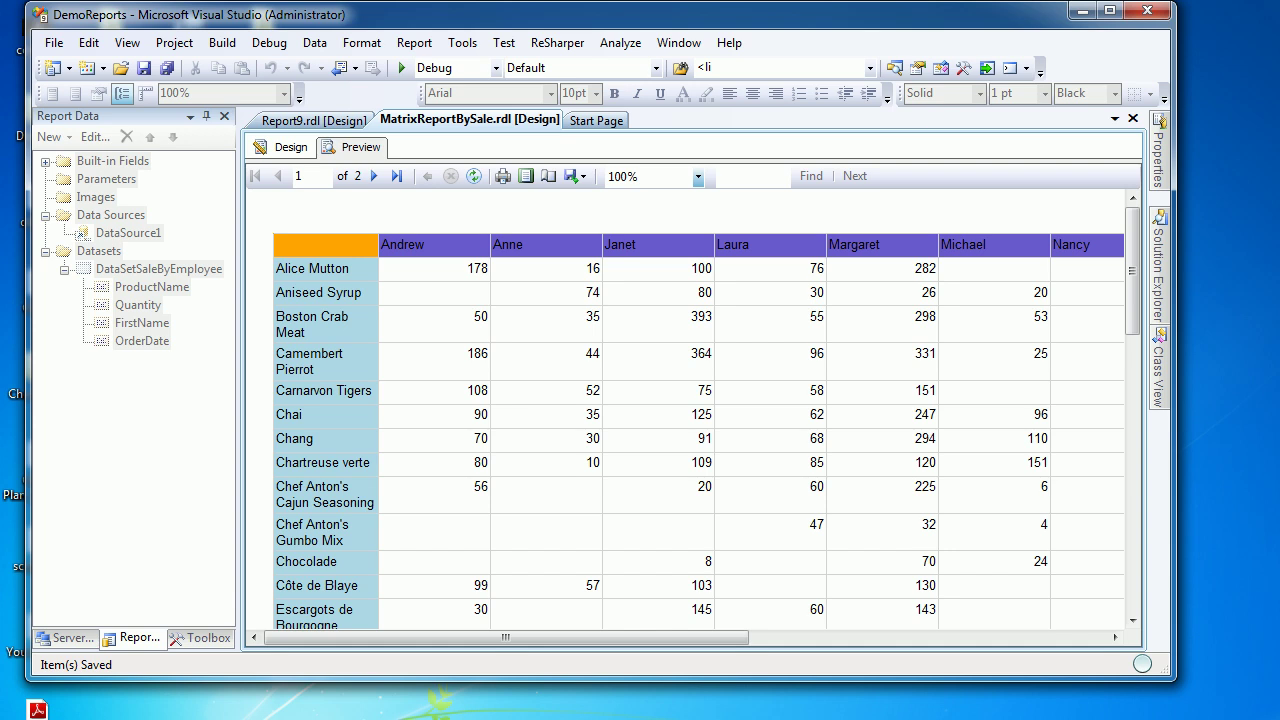
pyautogui.moveTo(238, 400); pyautogui.dragTo(88, 400)
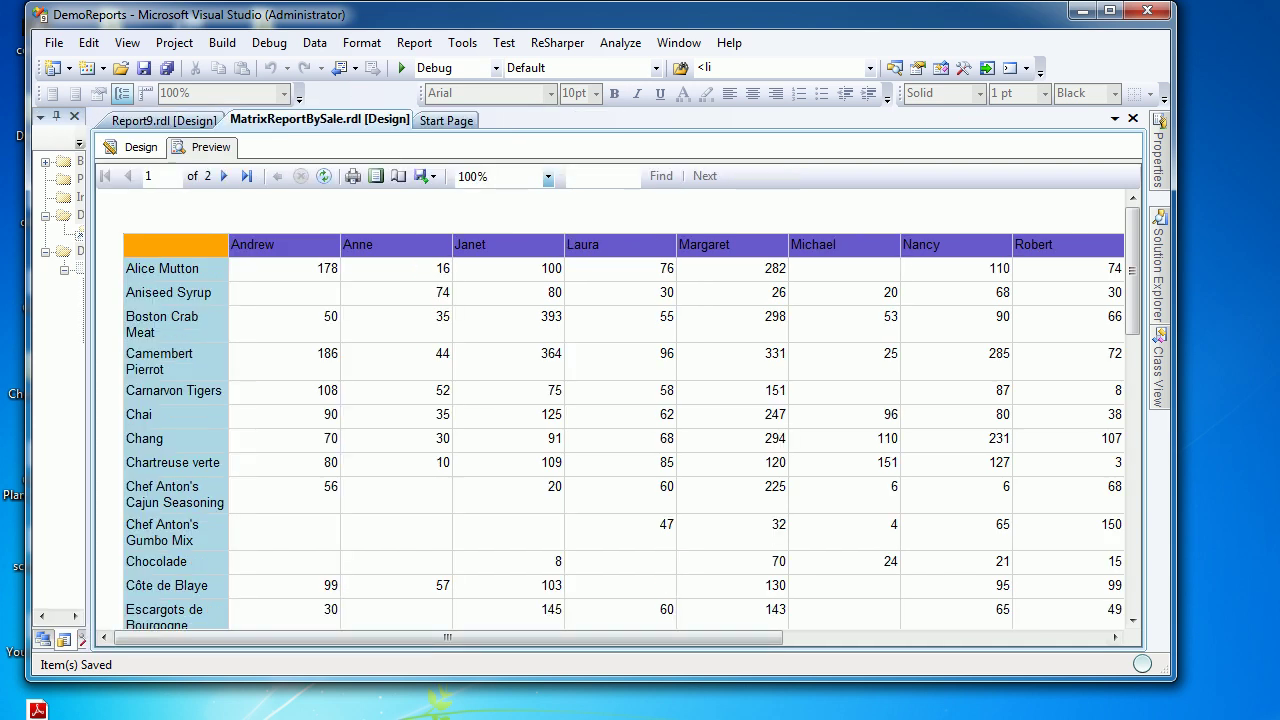
pyautogui.moveTo(440, 638)
pyautogui.mouseDown()
pyautogui.moveTo(625, 638)
pyautogui.moveTo(436, 638)
pyautogui.mouseUp()
pyautogui.moveTo(447, 637); pyautogui.dragTo(730, 637)
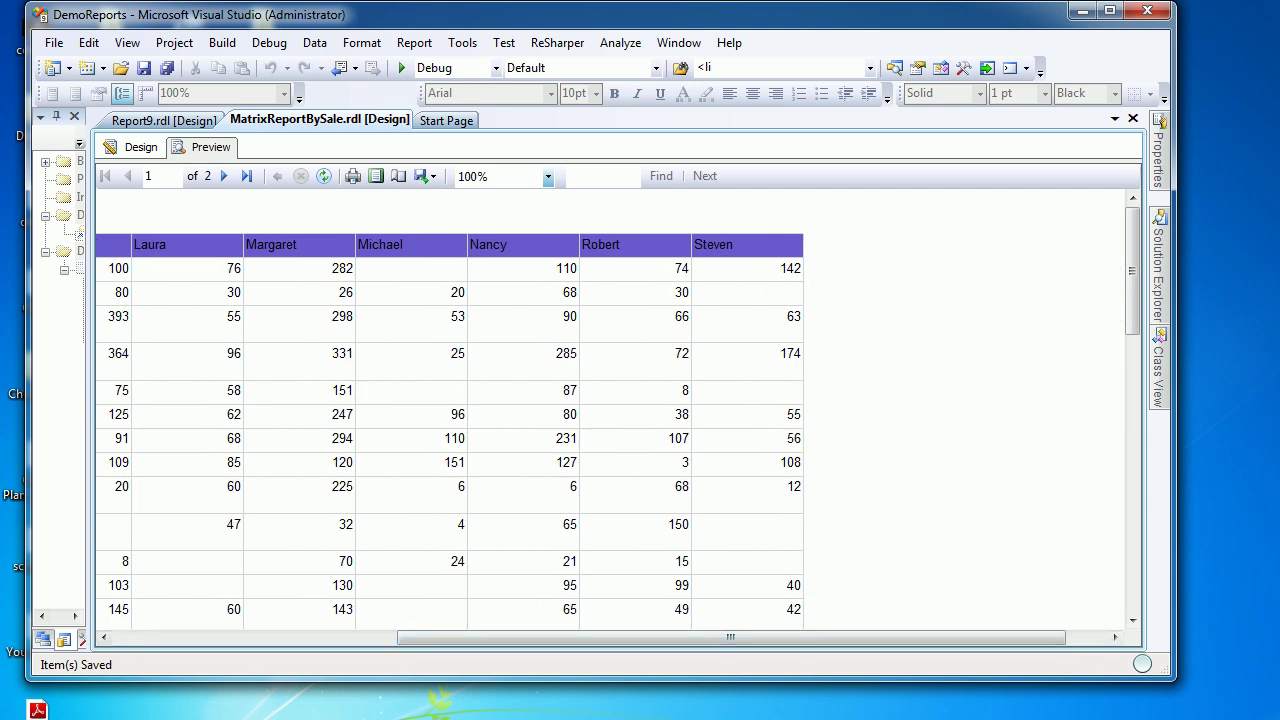
pyautogui.moveTo(730, 637); pyautogui.dragTo(447, 637)
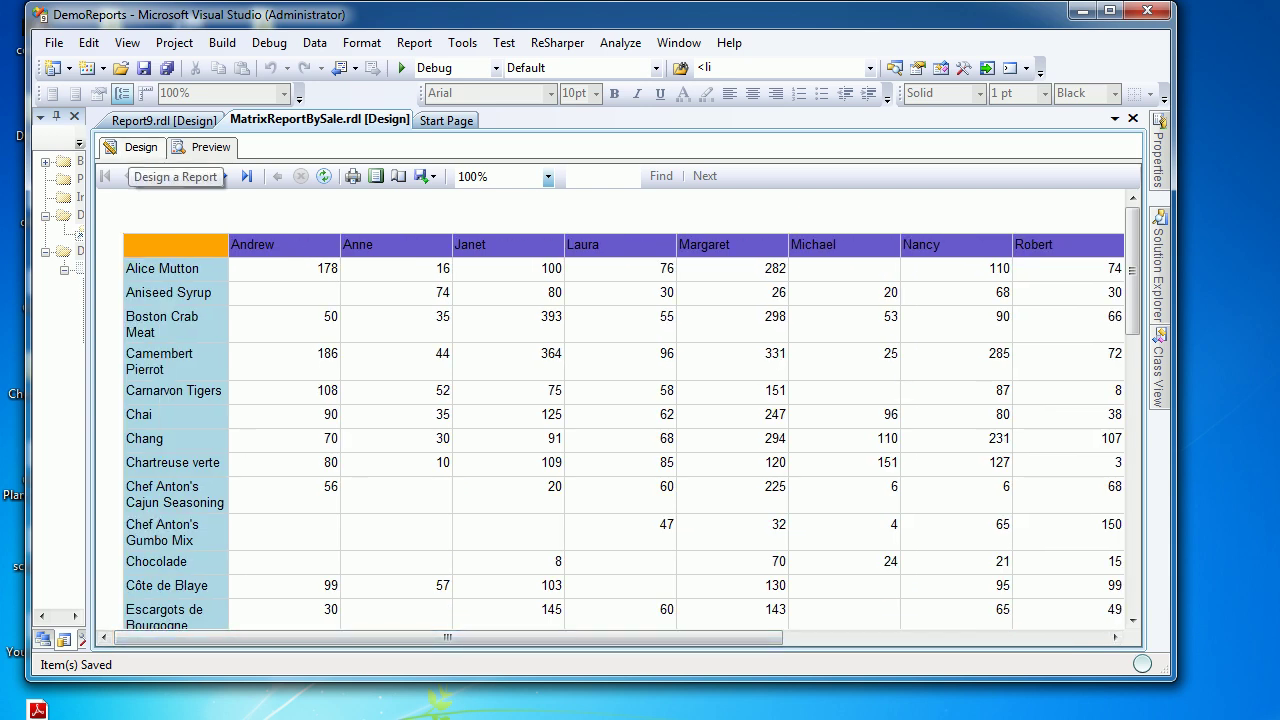
# Step: Return to the report design and review the DataSetSaleByEmployee query and the project's shared data source
pyautogui.click(138, 150)
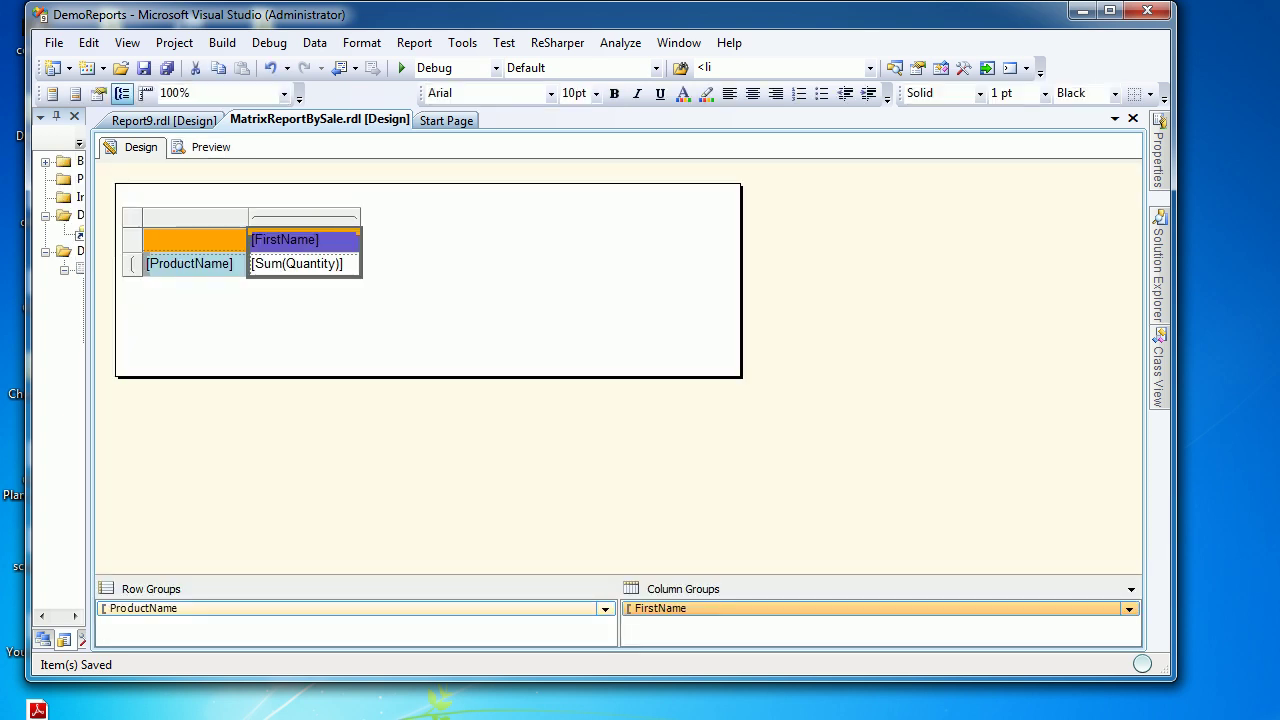
pyautogui.moveTo(1175, 265); pyautogui.dragTo(1279, 265)
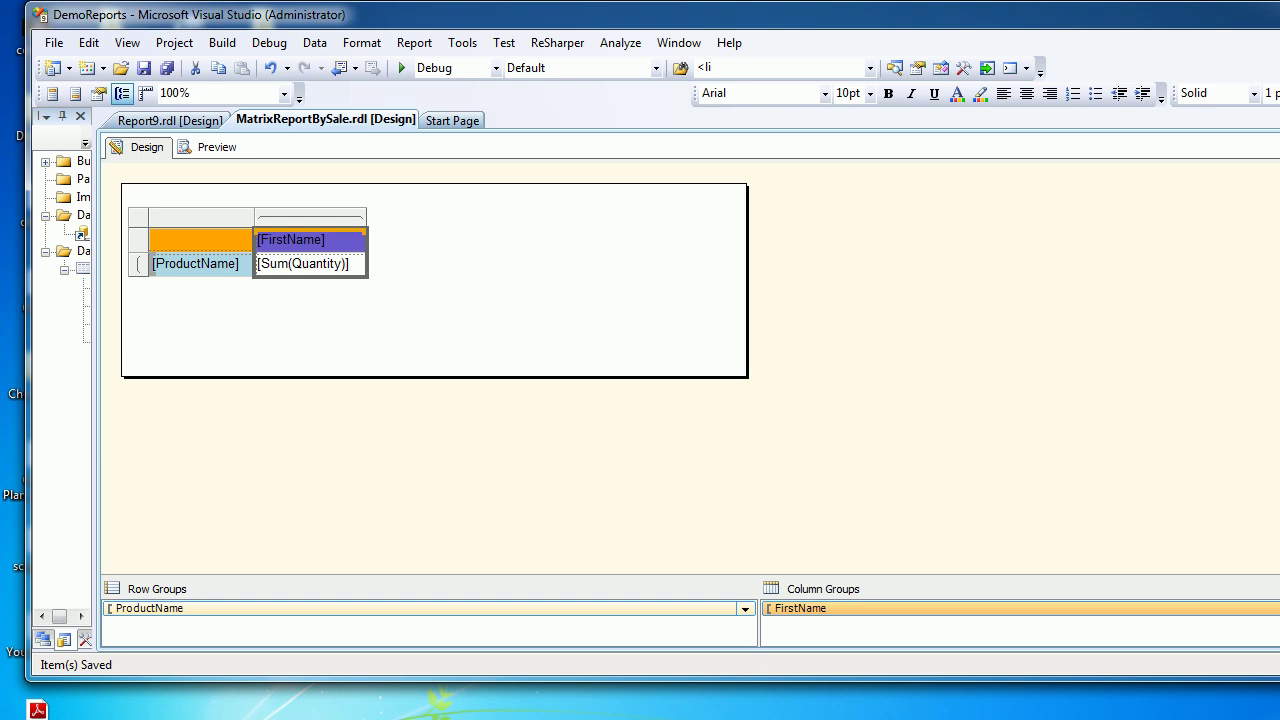
pyautogui.moveTo(96, 300); pyautogui.dragTo(360, 300)
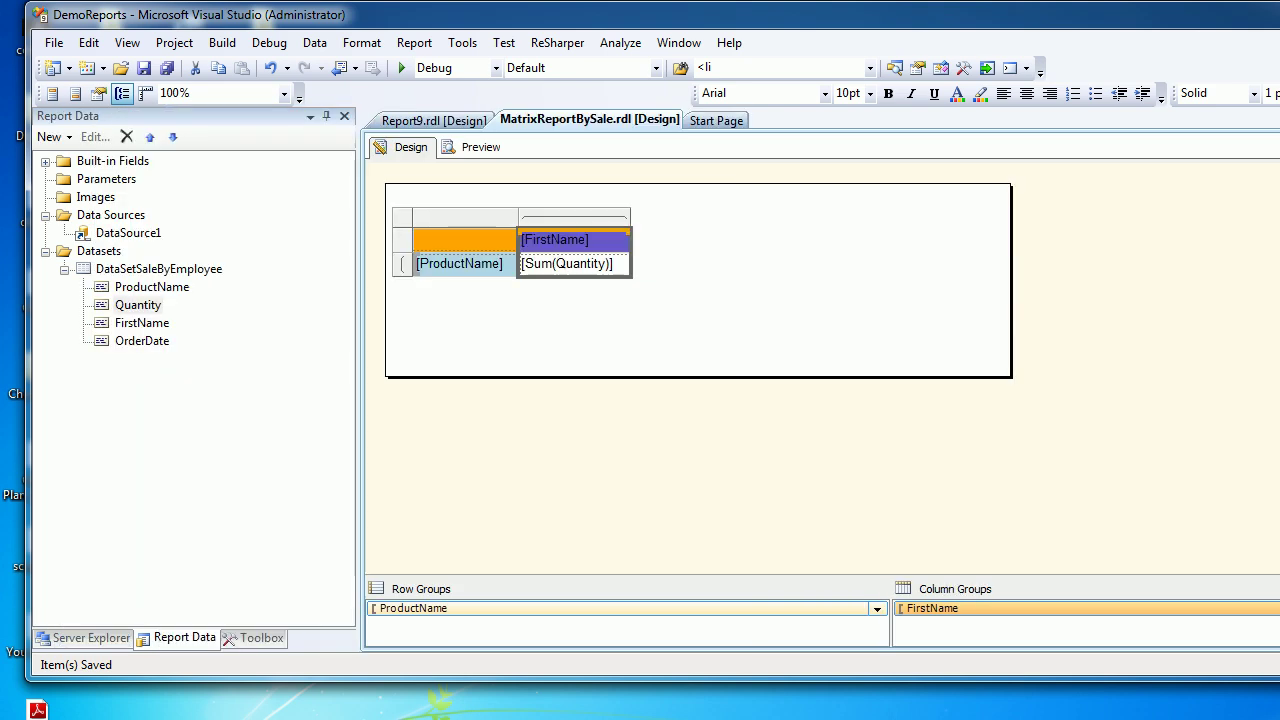
pyautogui.click(159, 269)
pyautogui.rightClick(158, 266)
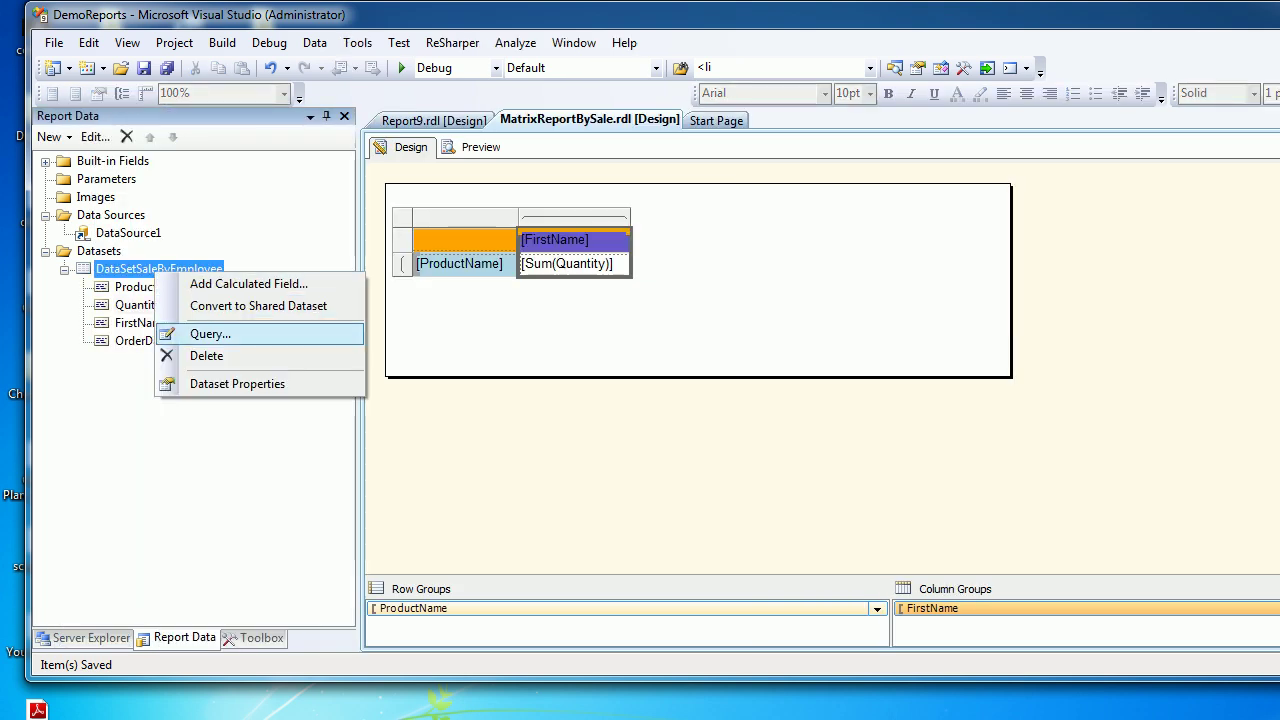
pyautogui.click(214, 334)
pyautogui.moveTo(1135, 350); pyautogui.dragTo(1279, 350)
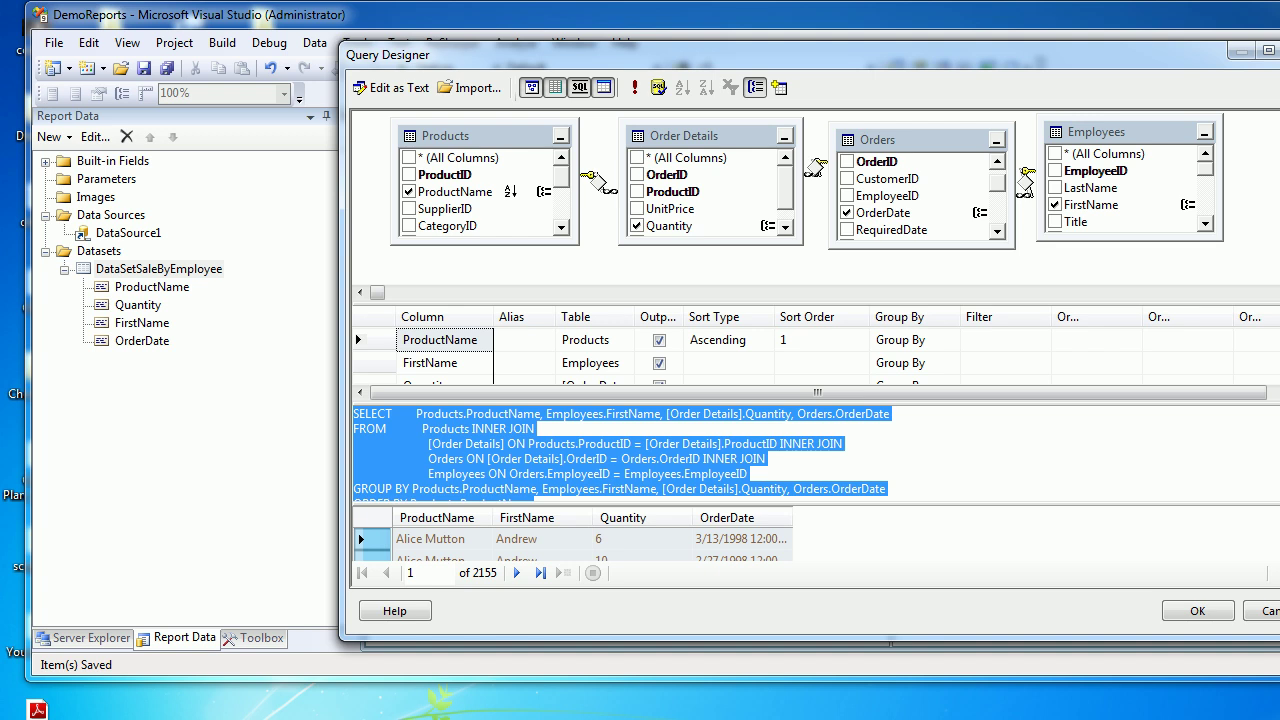
pyautogui.press('Return')
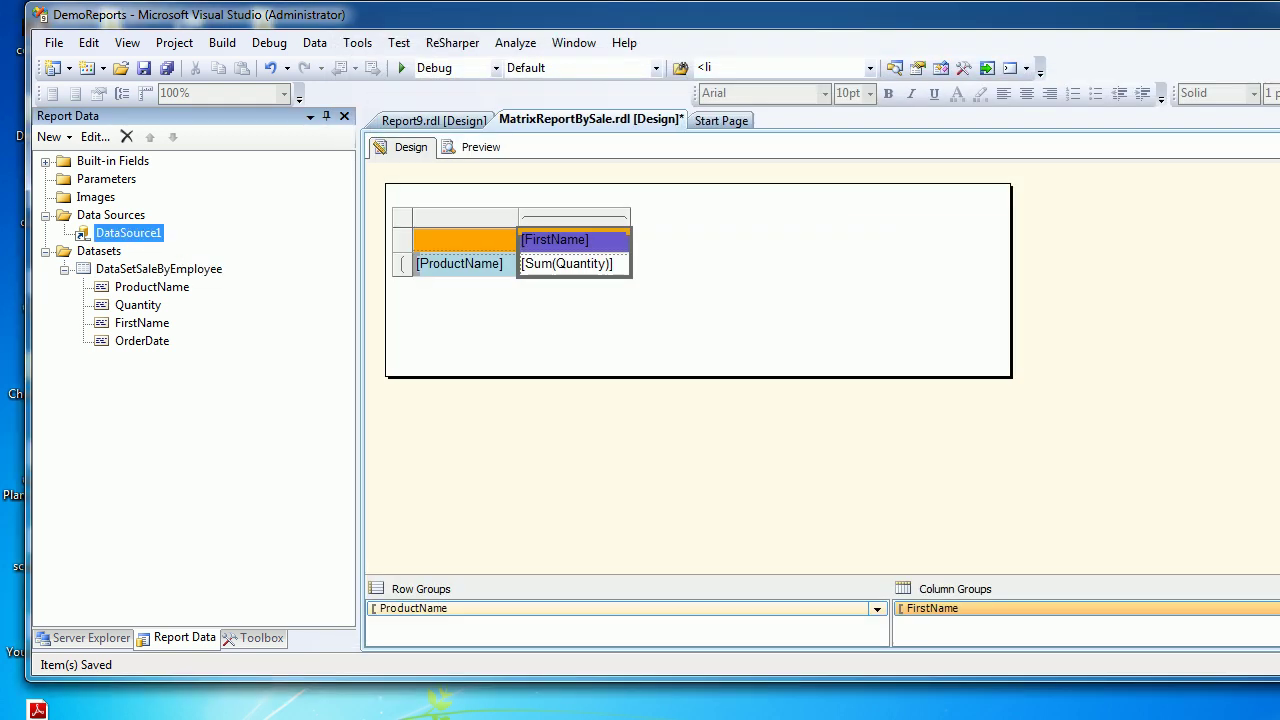
pyautogui.hotkey('ctrl', 'alt', 'l')
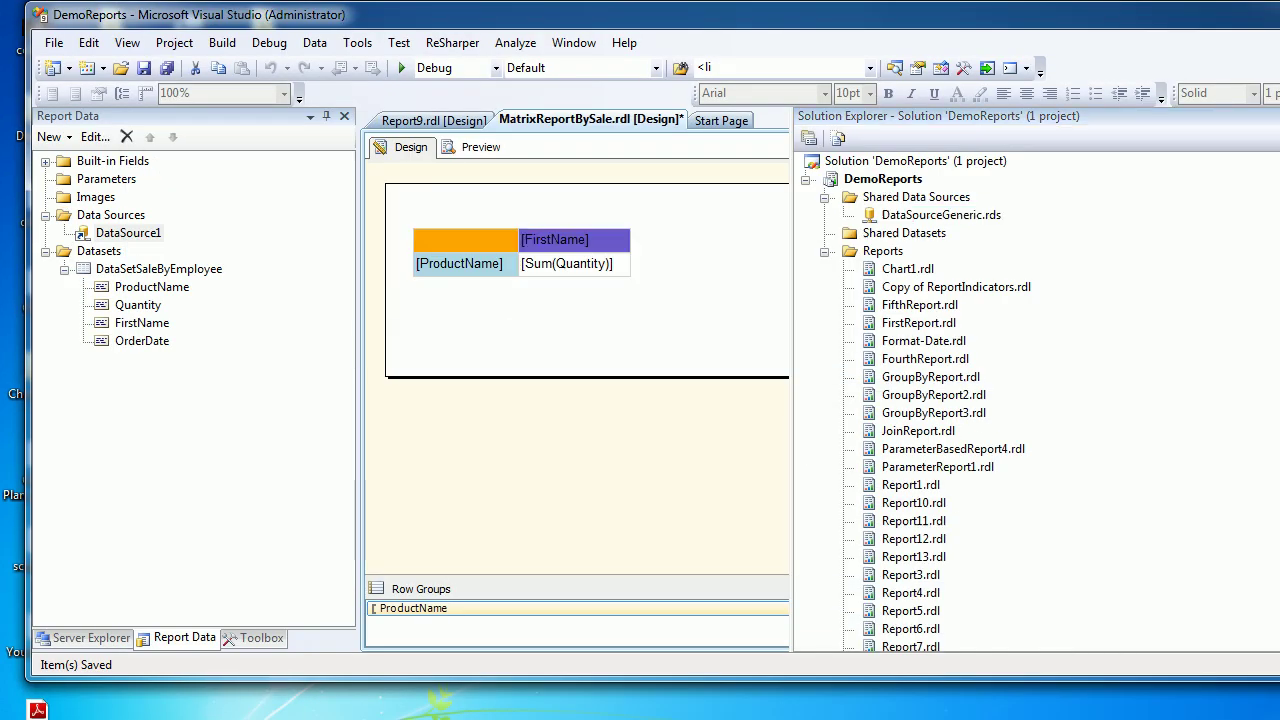
pyautogui.press('Escape')
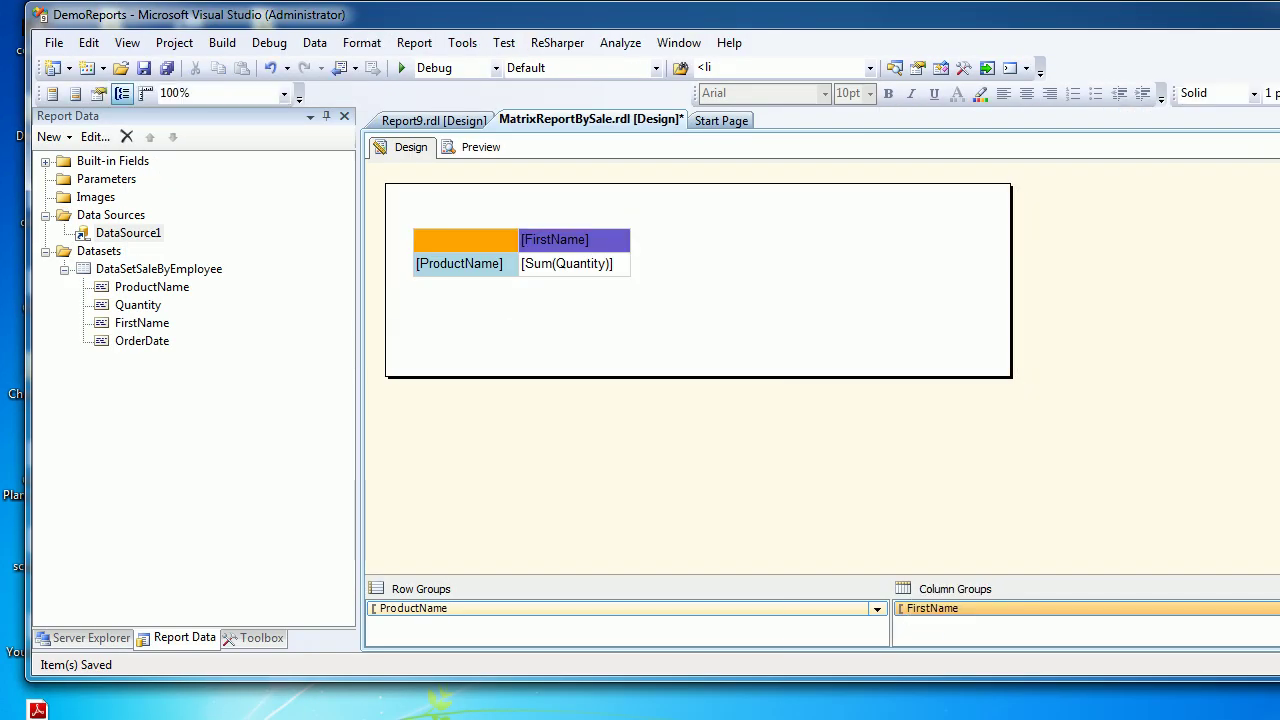
# Step: Compare the ProductName, FirstName and Quantity dataset fields with their matrix cells, and check the result in a report preview
pyautogui.click(152, 287)
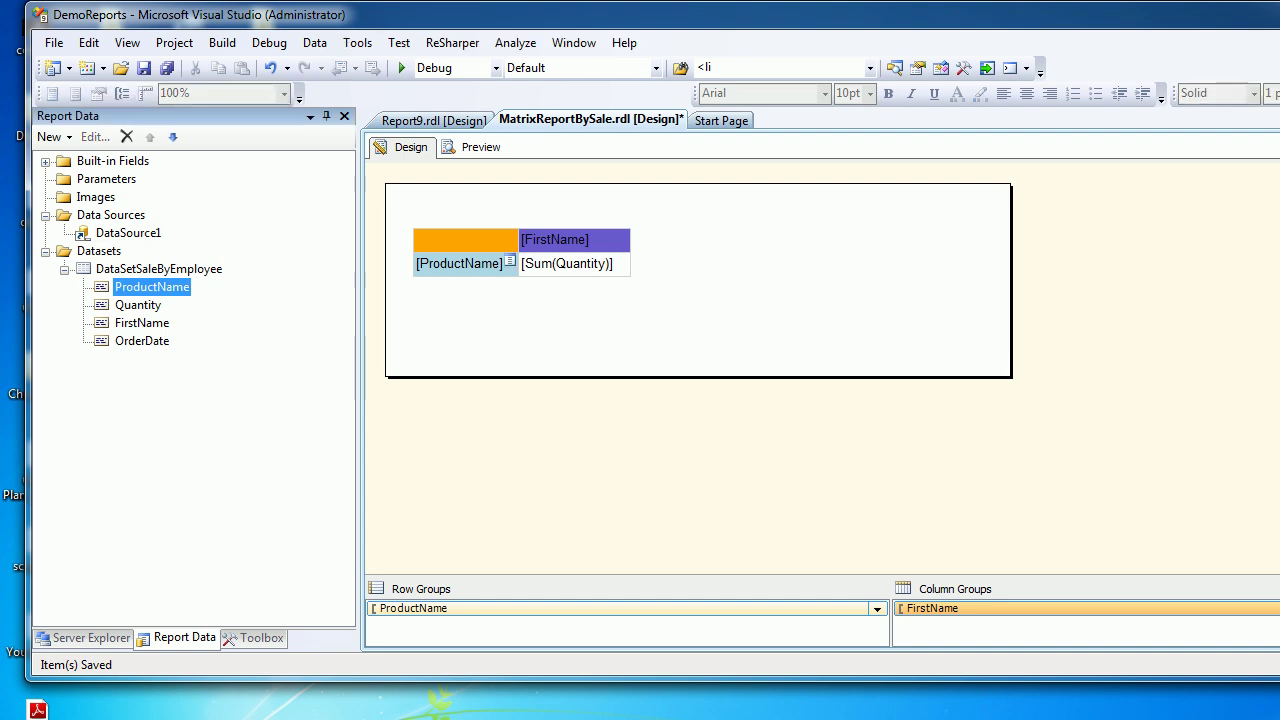
pyautogui.click(460, 264)
pyautogui.click(142, 323)
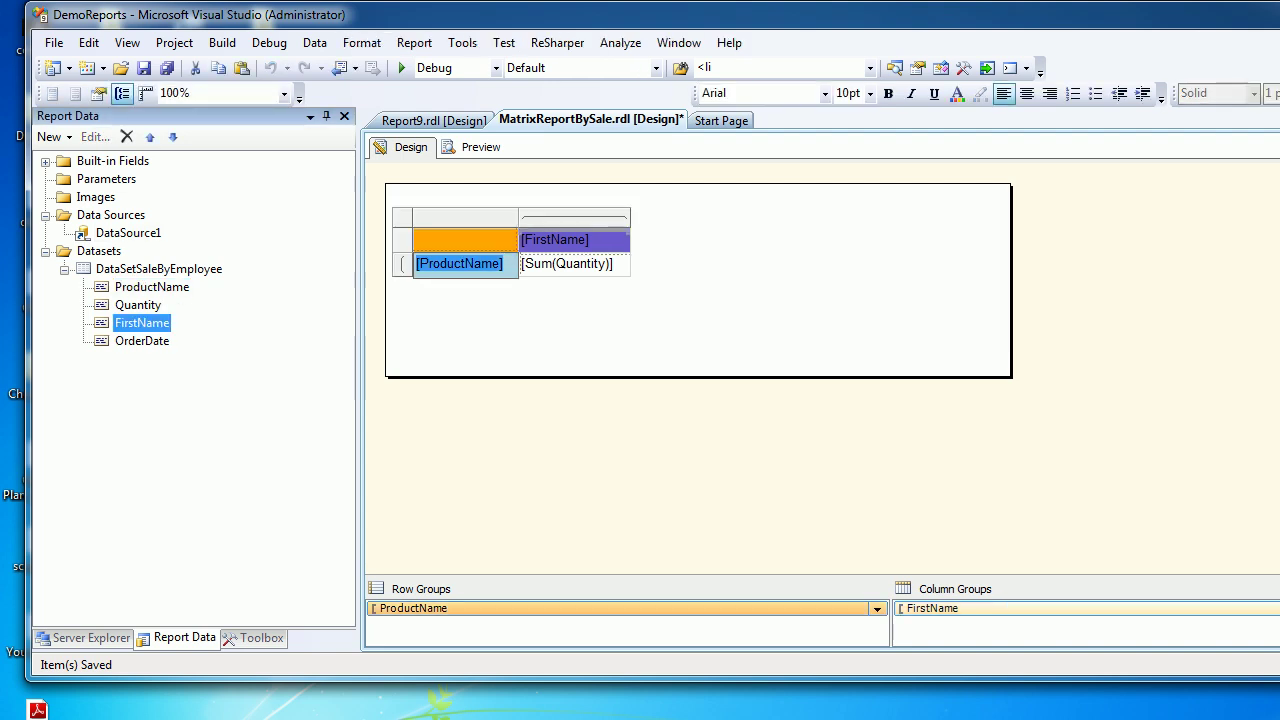
pyautogui.click(556, 240)
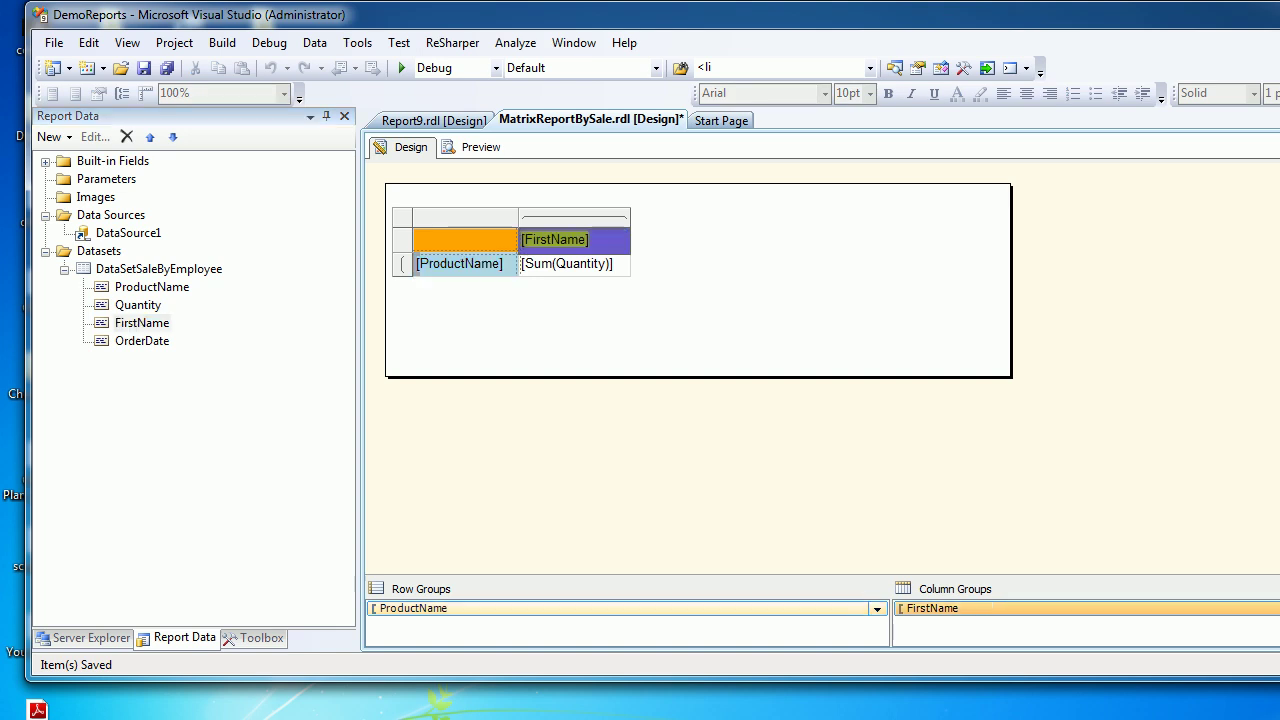
pyautogui.click(138, 305)
pyautogui.click(590, 263)
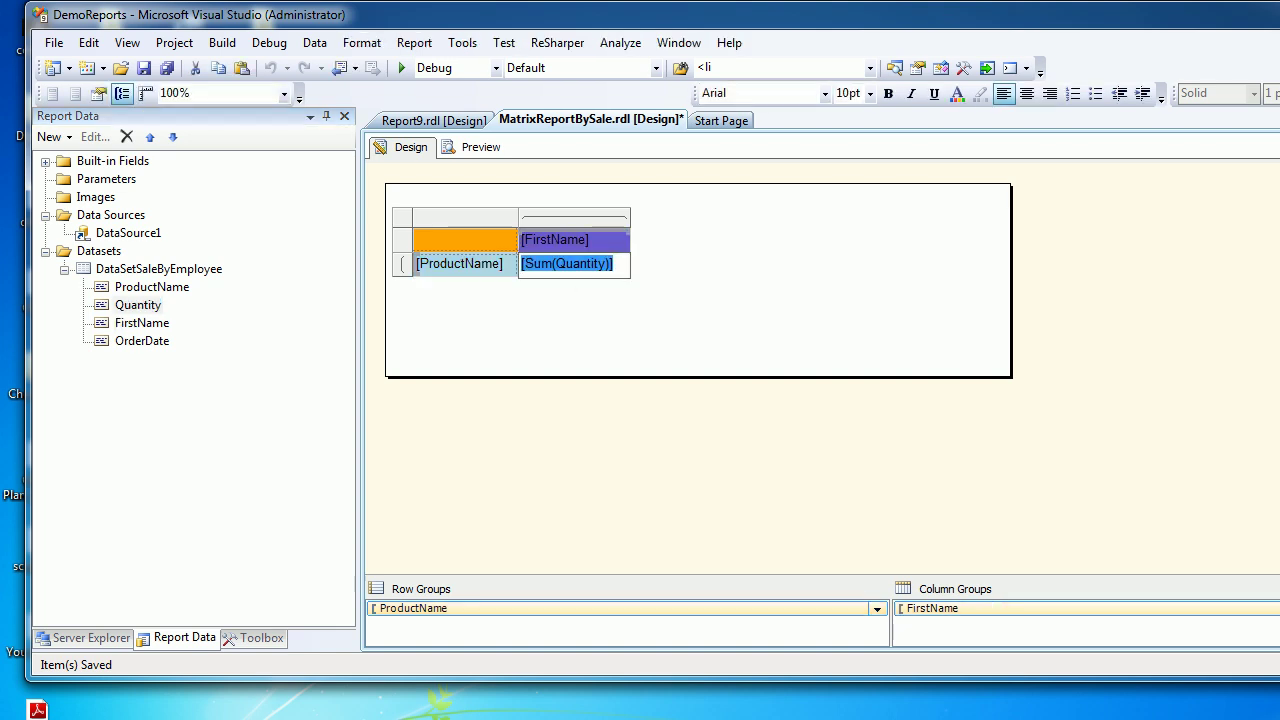
pyautogui.click(480, 147)
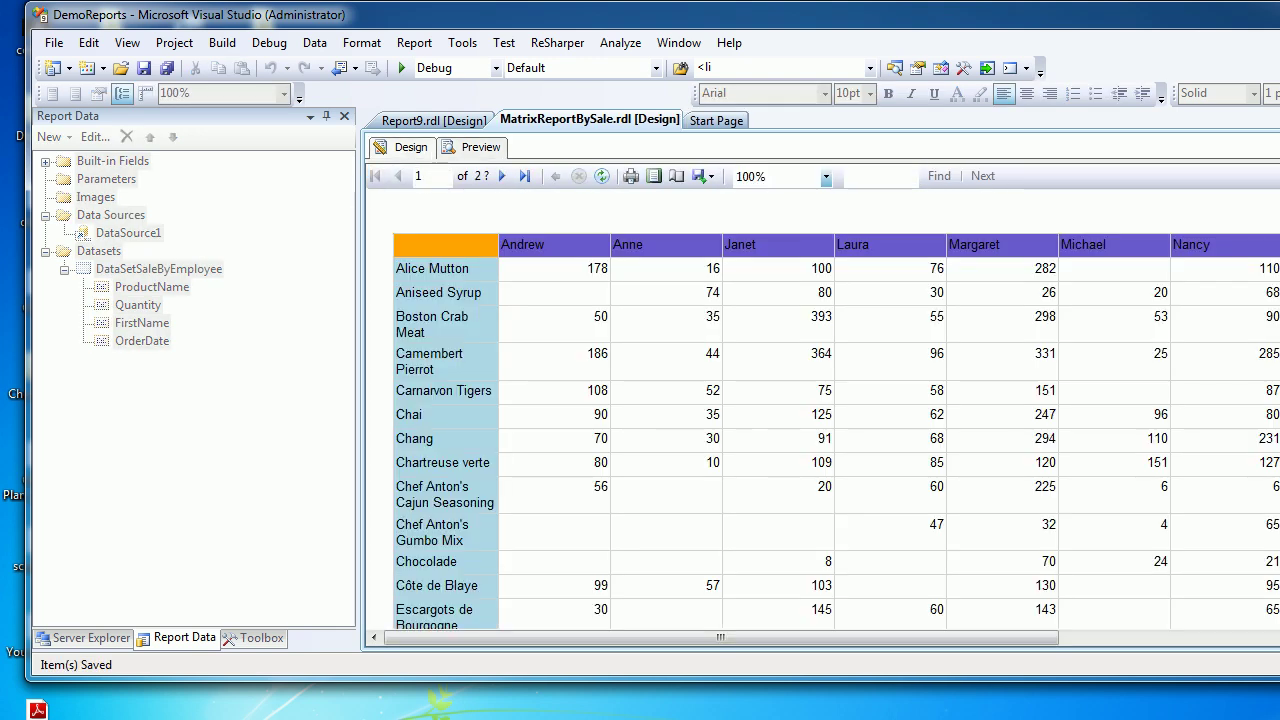
pyautogui.click(405, 148)
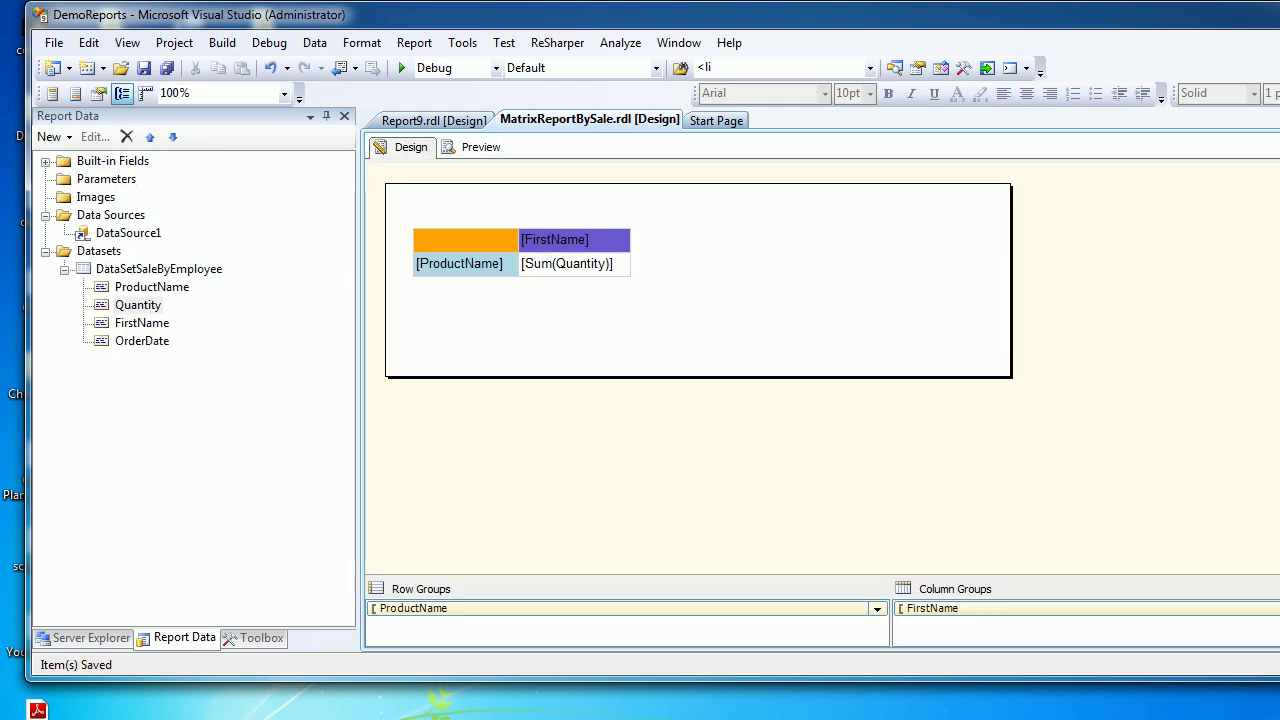
# Step: Add a total row to the matrix from the Sum(Quantity) cell and save the report
pyautogui.click(620, 262)
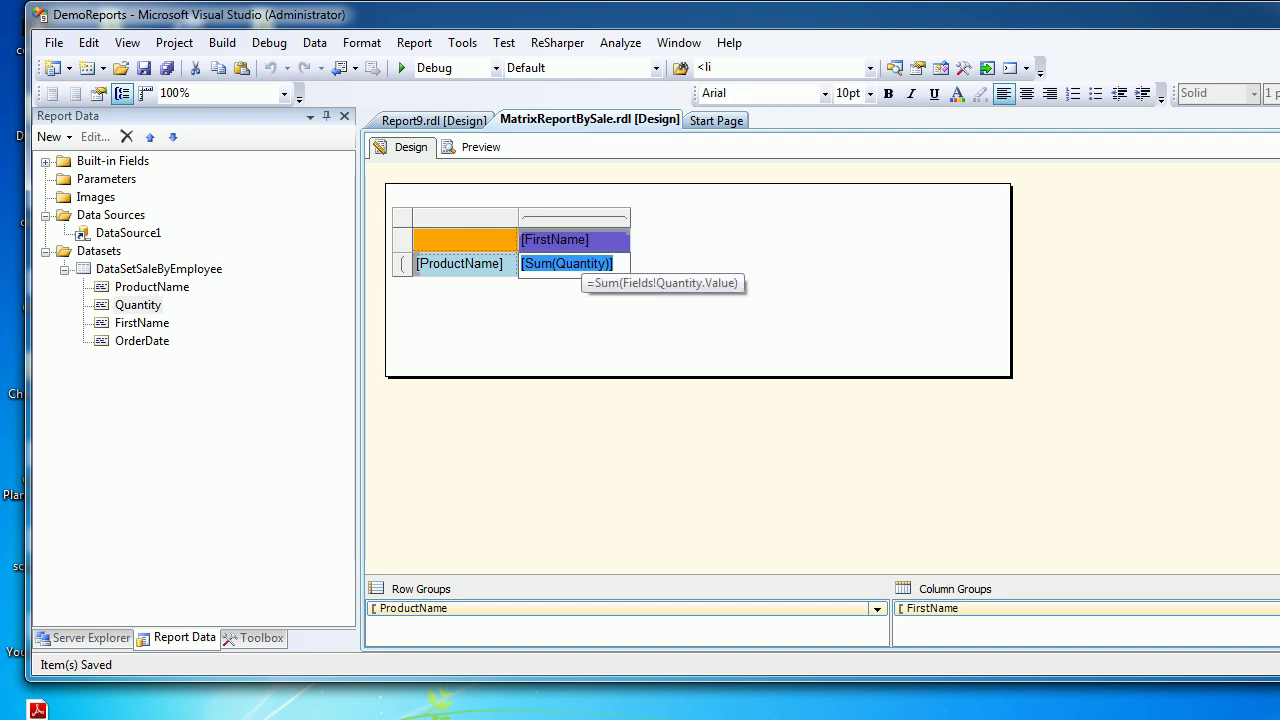
pyautogui.click(612, 263)
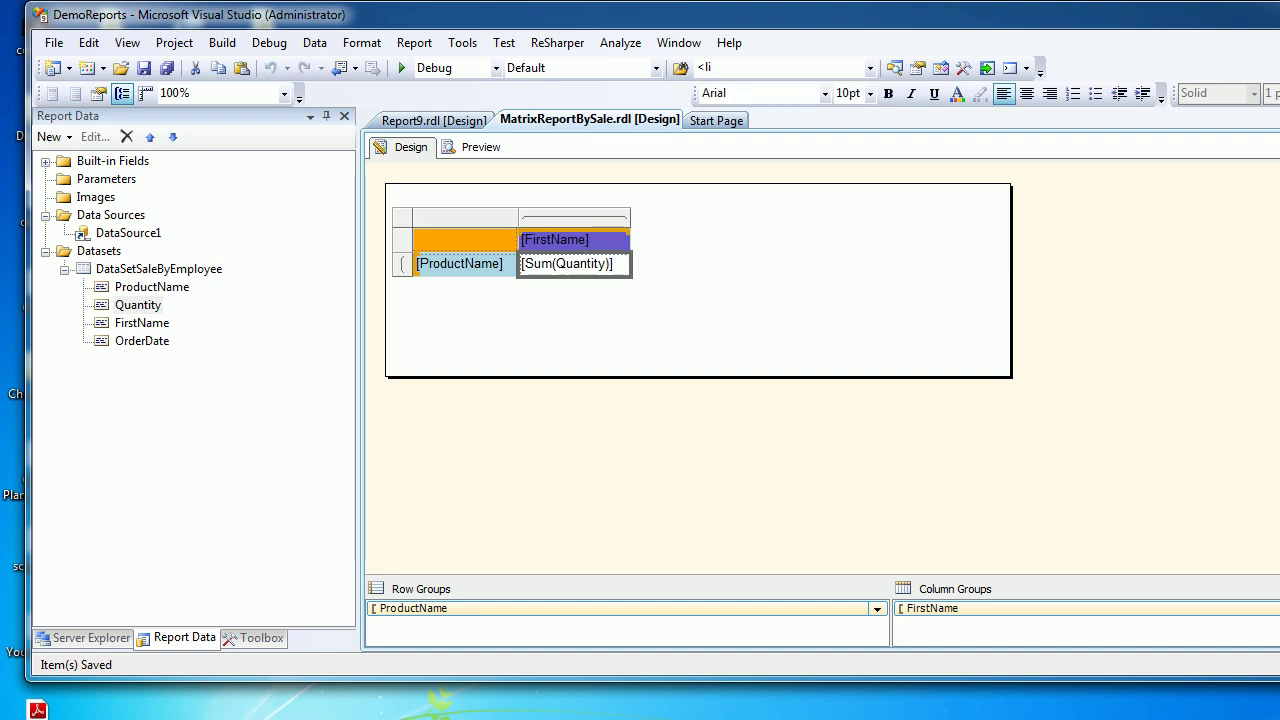
pyautogui.rightClick(582, 266)
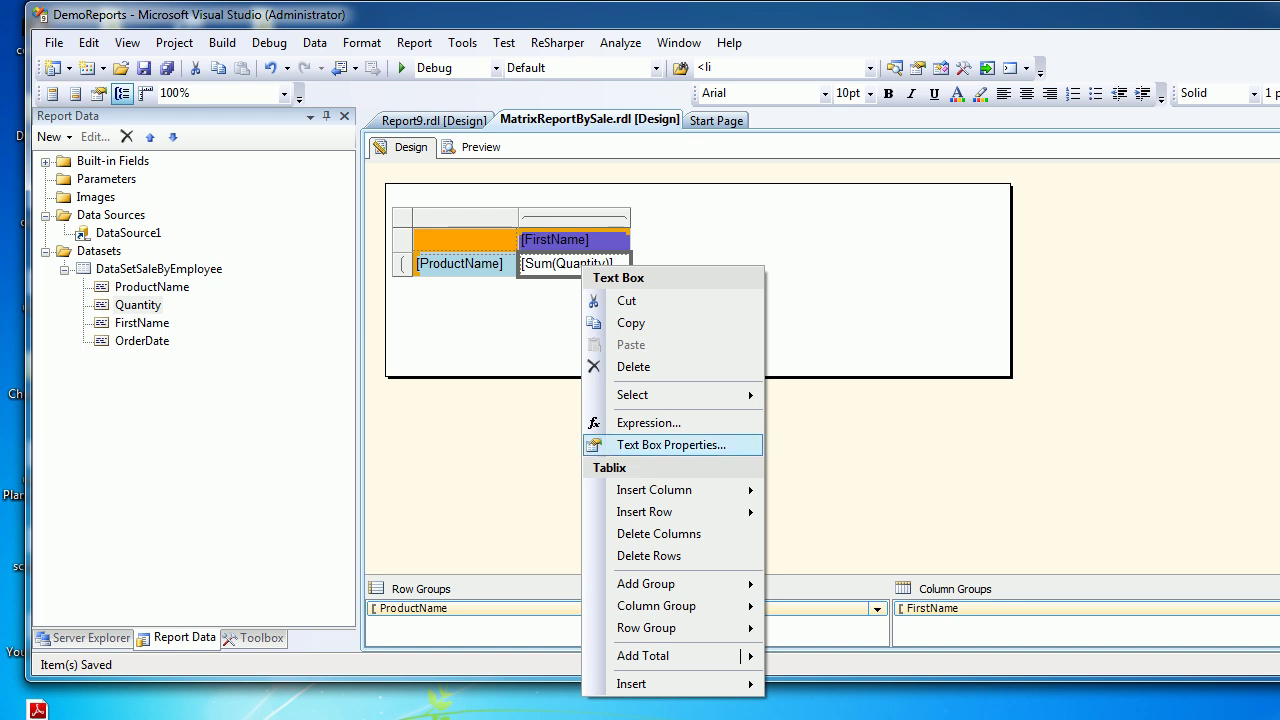
pyautogui.moveTo(643, 656)
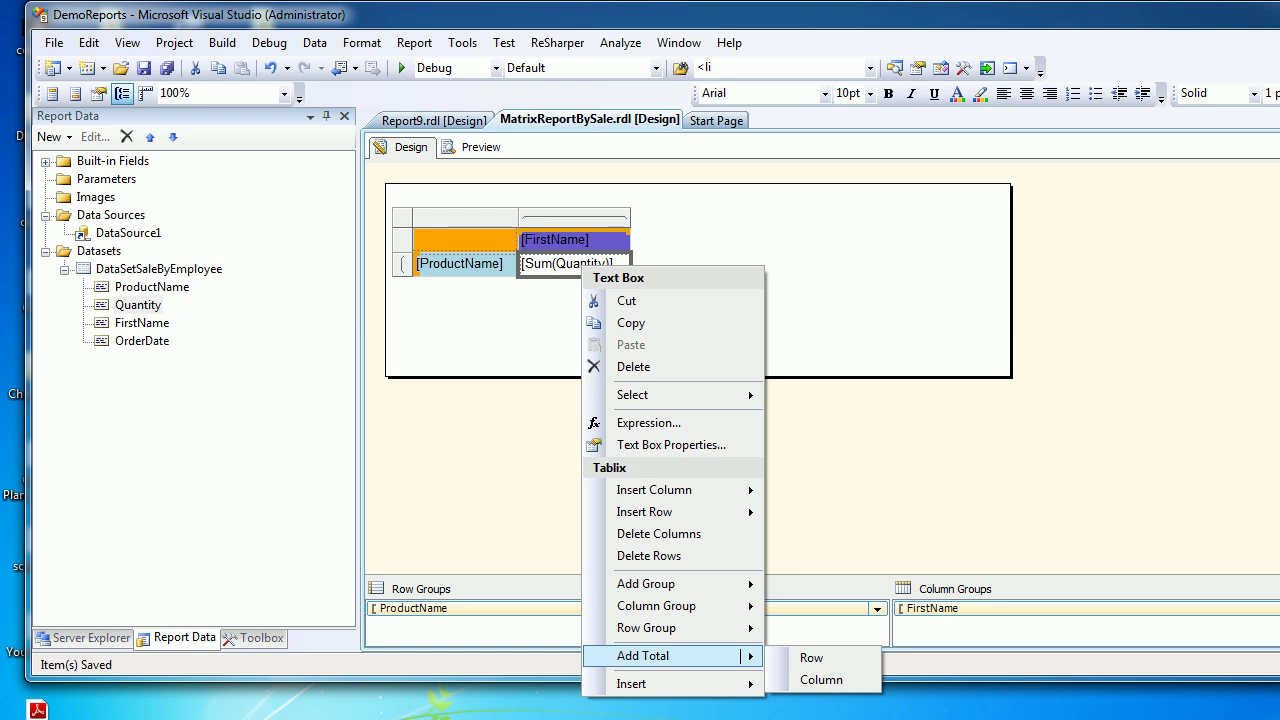
pyautogui.click(811, 657)
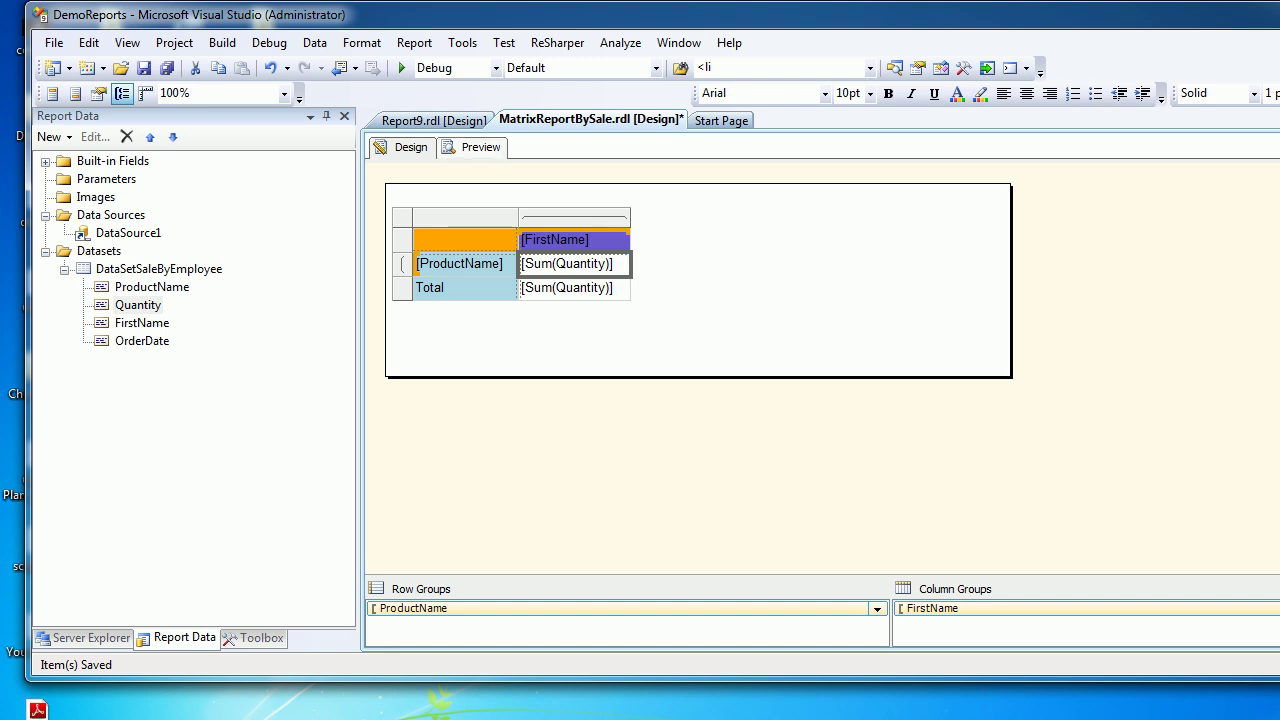
pyautogui.click(167, 68)
# Step: Preview the report and check the Total row at the end of the matrix
pyautogui.click(475, 147)
pyautogui.scroll(-10, 820, 410)
pyautogui.scroll(-15, 838, 410)
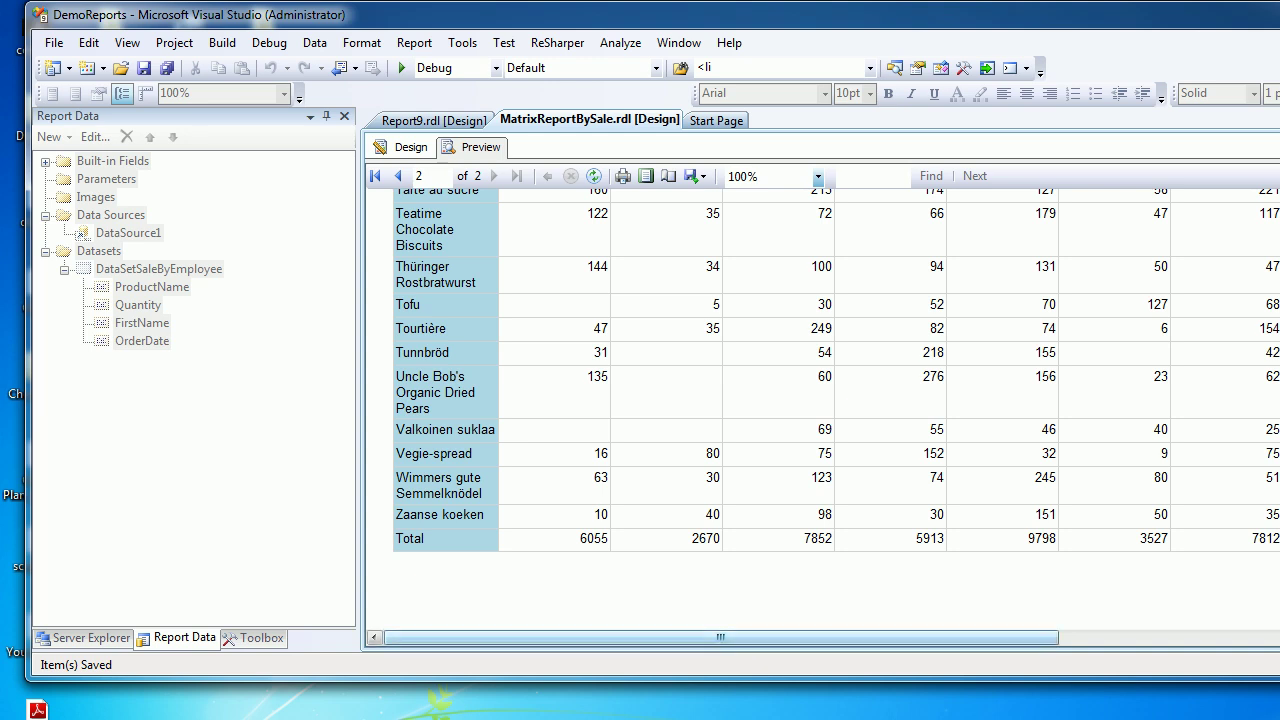
pyautogui.moveTo(720, 638); pyautogui.dragTo(773, 637)
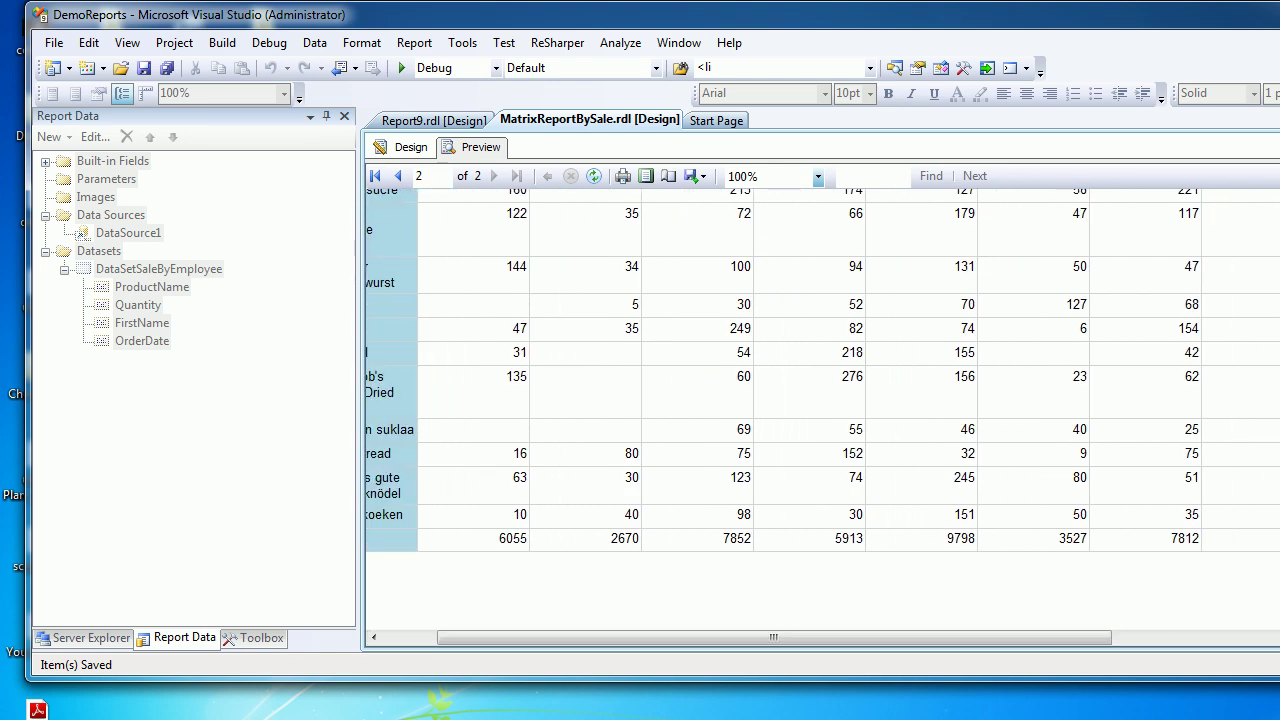
pyautogui.scroll(15, 820, 400)
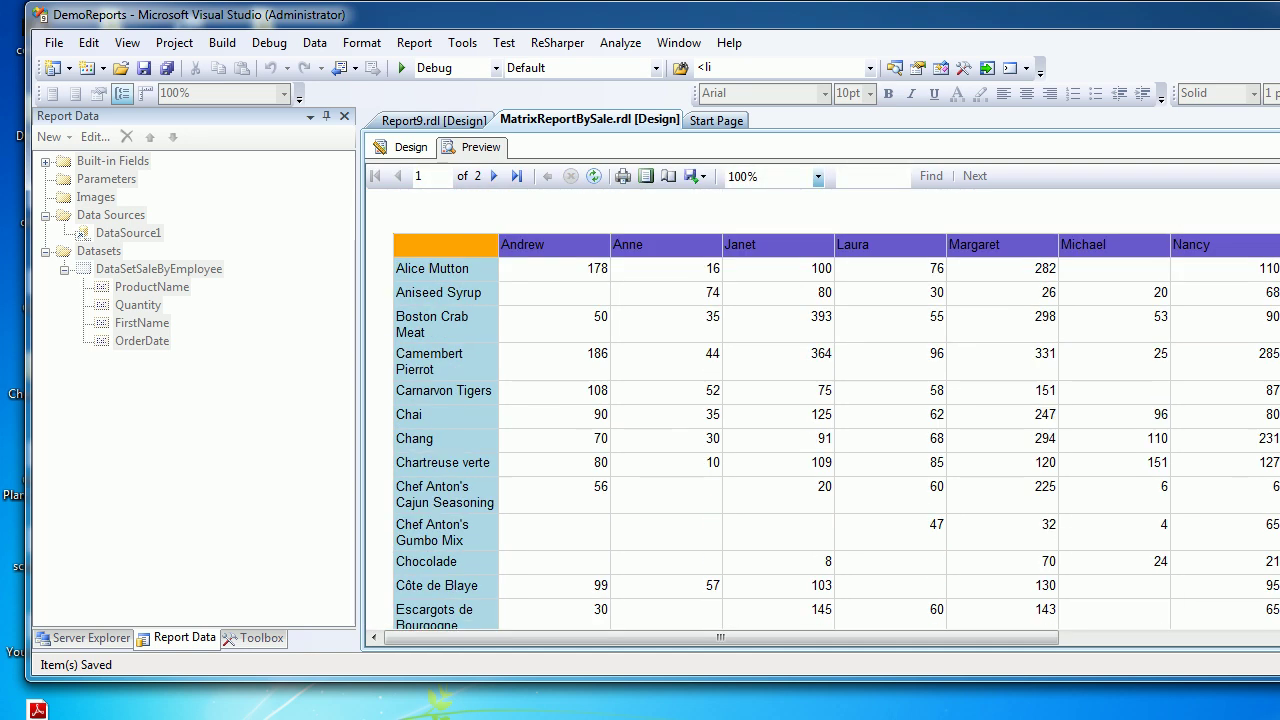
# Step: Add a total column to the matrix from the Sum(Quantity) cell in the product row and preview the report
pyautogui.click(410, 147)
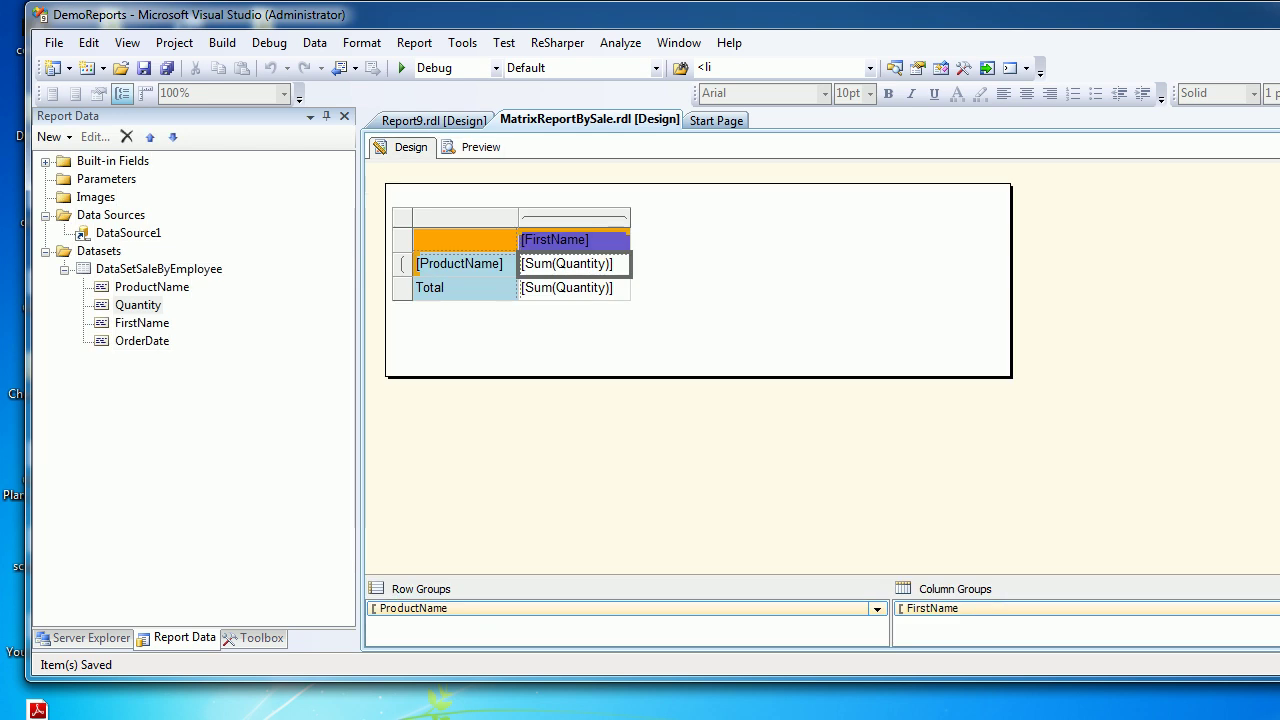
pyautogui.rightClick(610, 266)
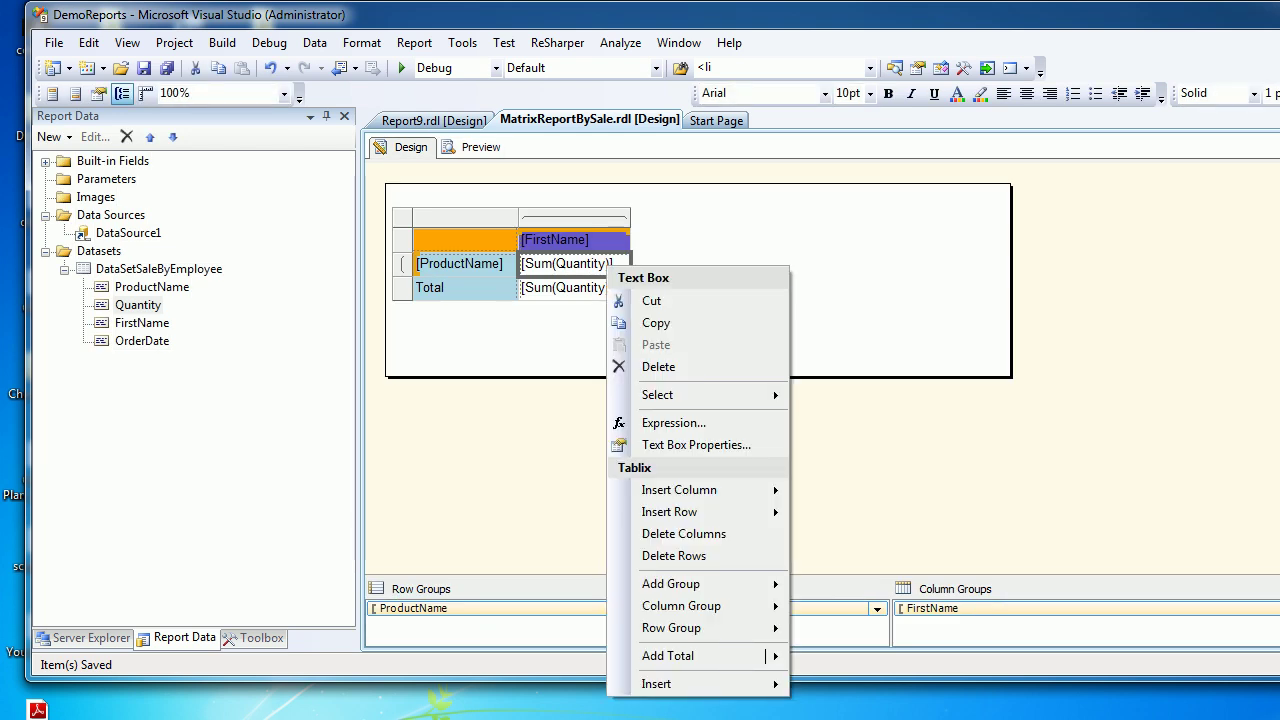
pyautogui.moveTo(700, 656)
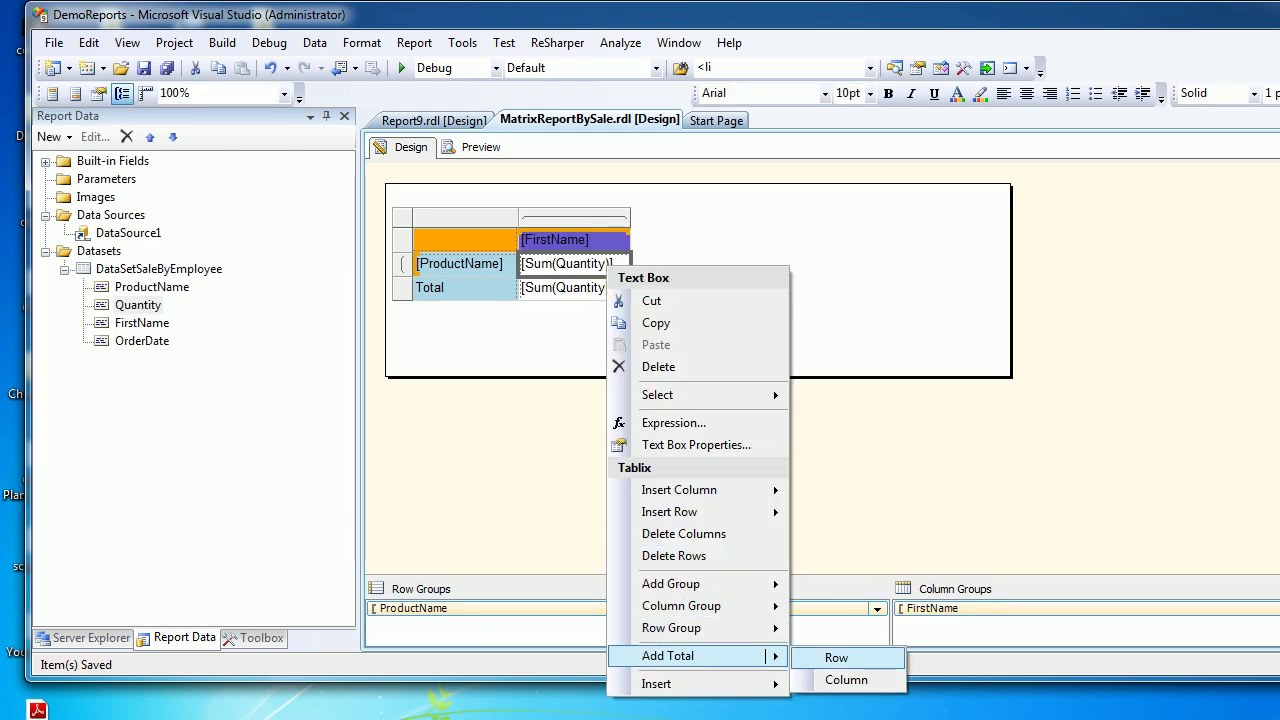
pyautogui.click(846, 679)
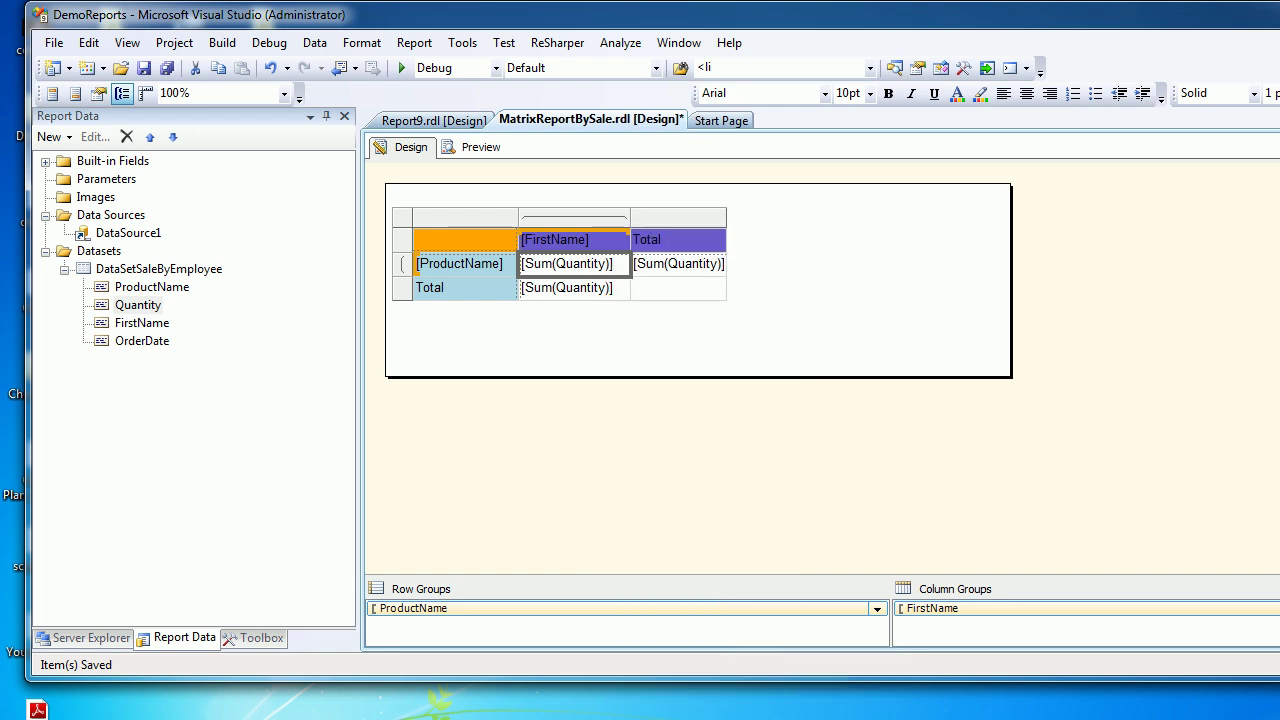
pyautogui.click(480, 147)
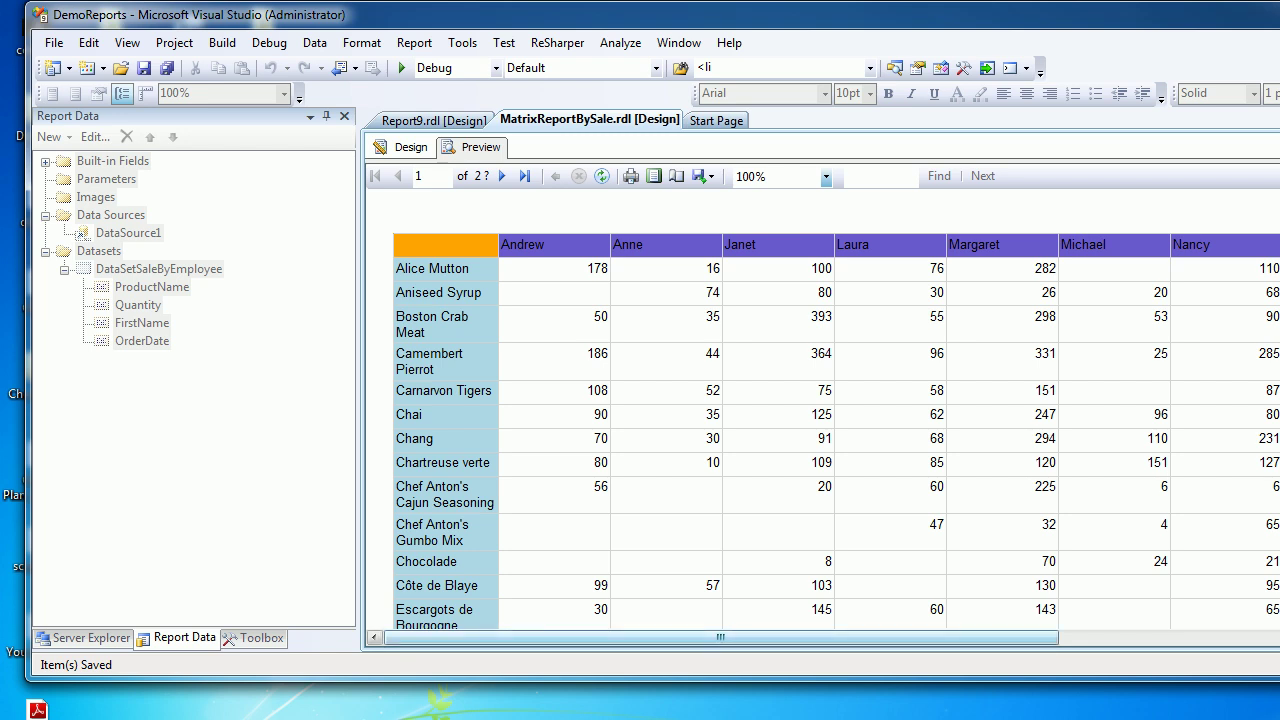
# Step: Examine the Total column against the product rows and employee columns in the report preview
pyautogui.moveTo(720, 637); pyautogui.dragTo(1041, 637)
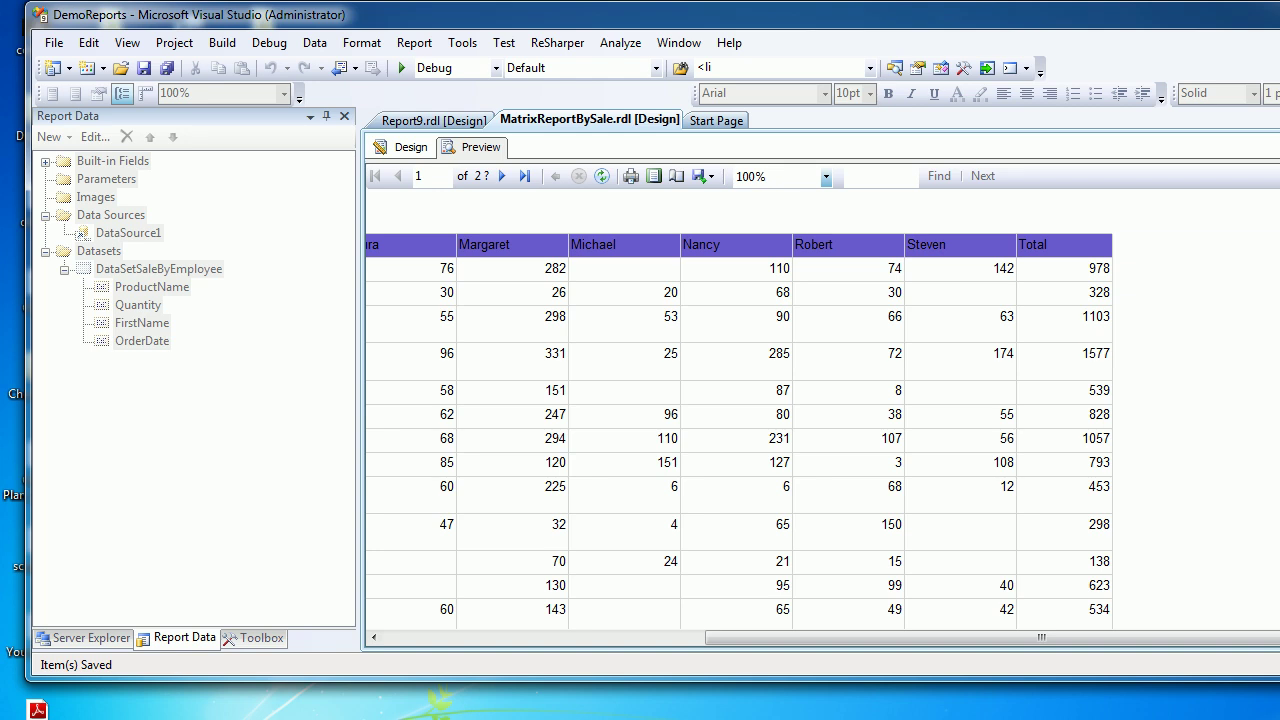
pyautogui.moveTo(1041, 637); pyautogui.dragTo(720, 637)
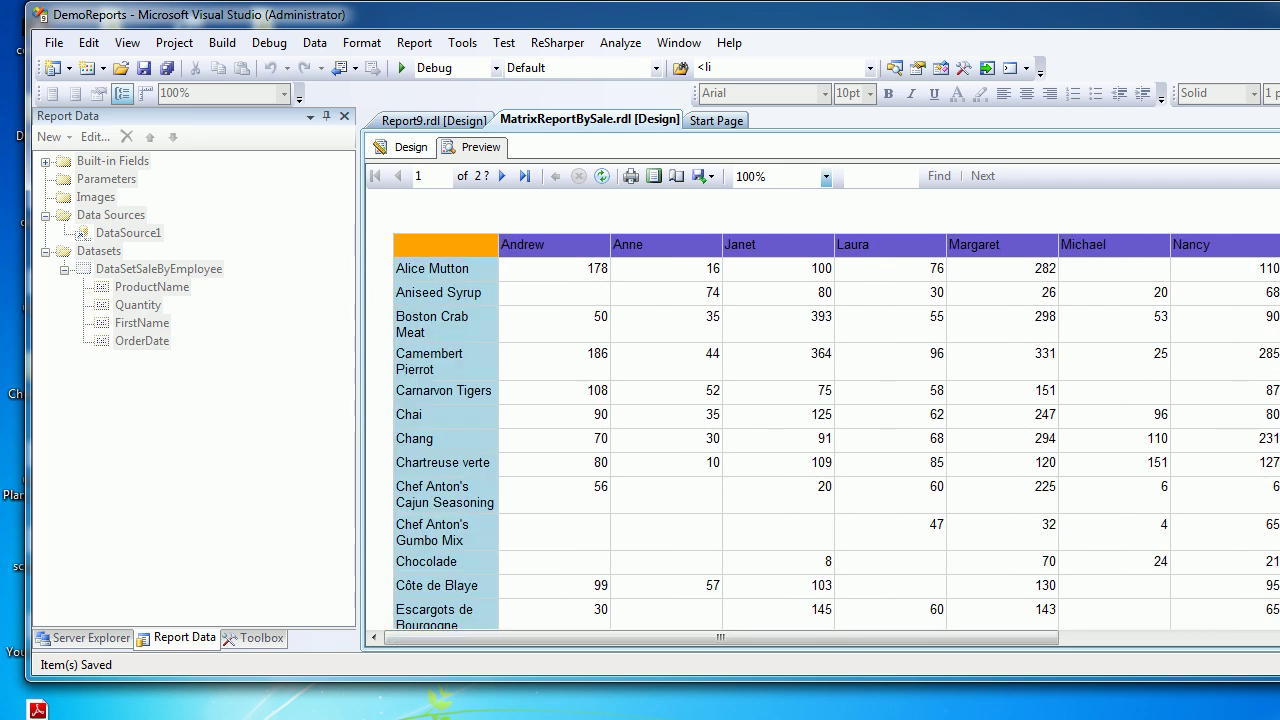
pyautogui.moveTo(720, 638); pyautogui.dragTo(1041, 638)
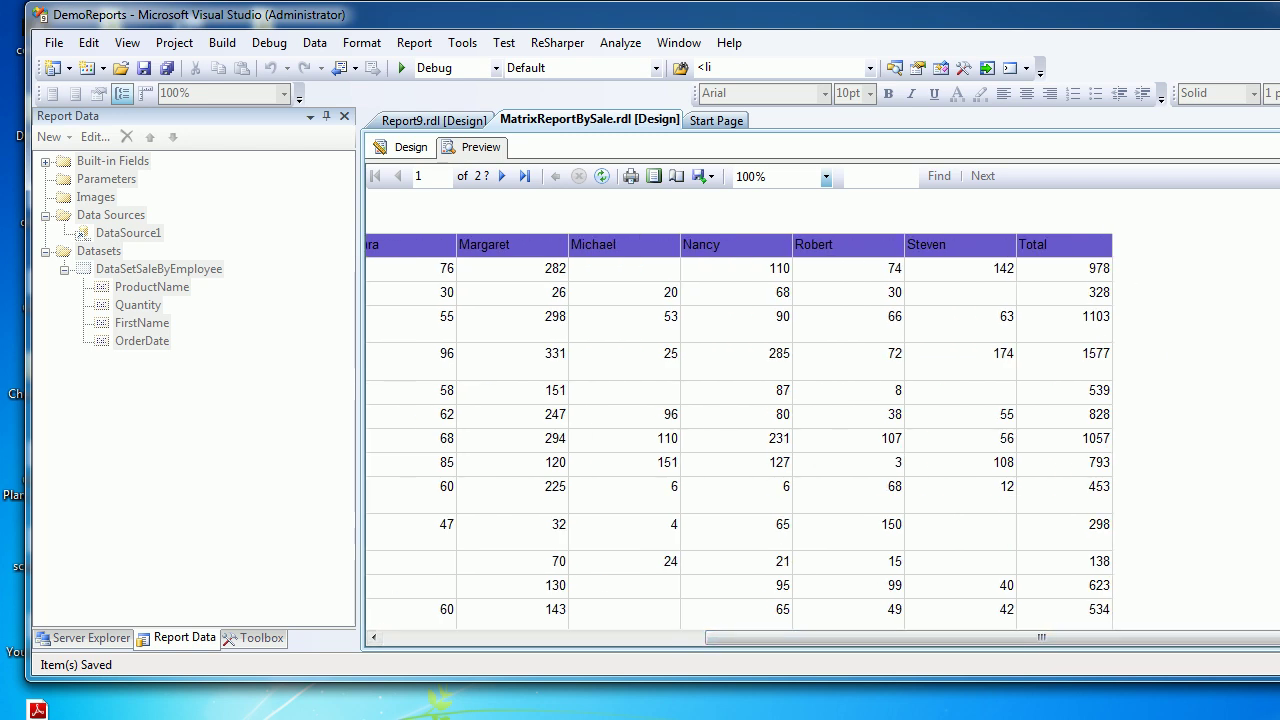
pyautogui.hscroll(-5, 820, 430)
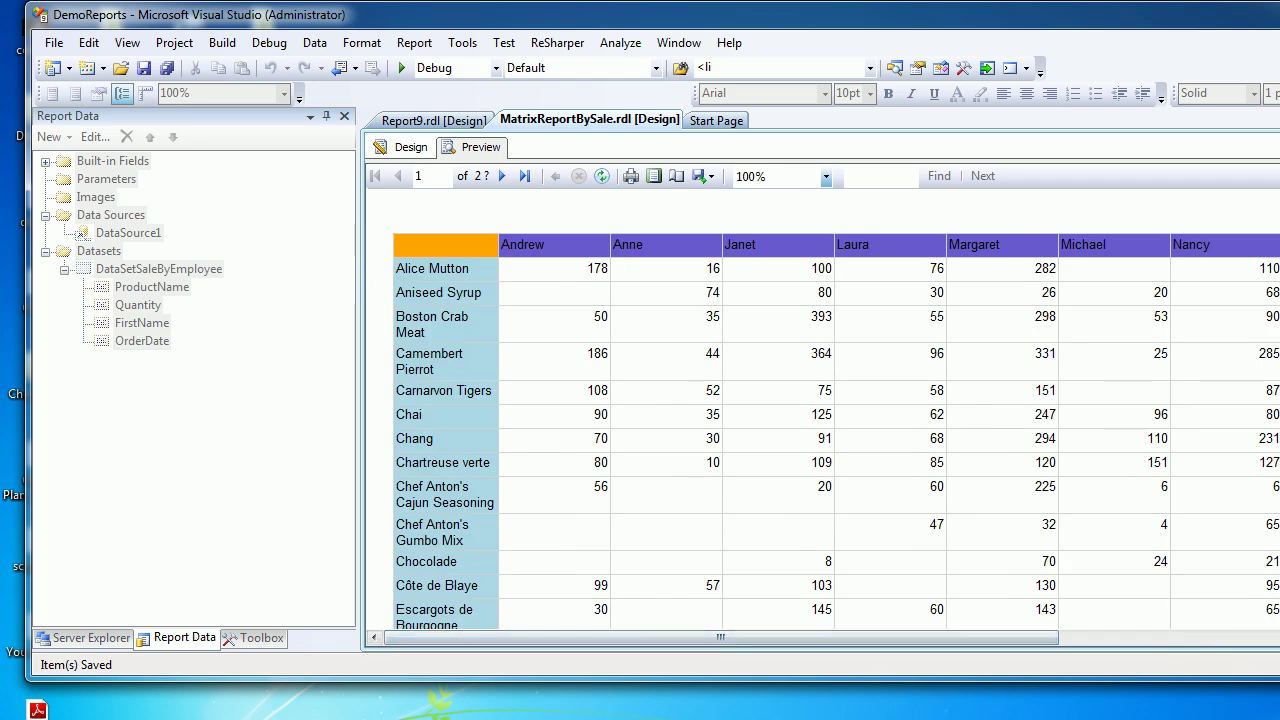
# Step: Compare the Total and ProductName rows of the matrix design with the row totals in the report preview
pyautogui.click(403, 147)
pyautogui.click(402, 288)
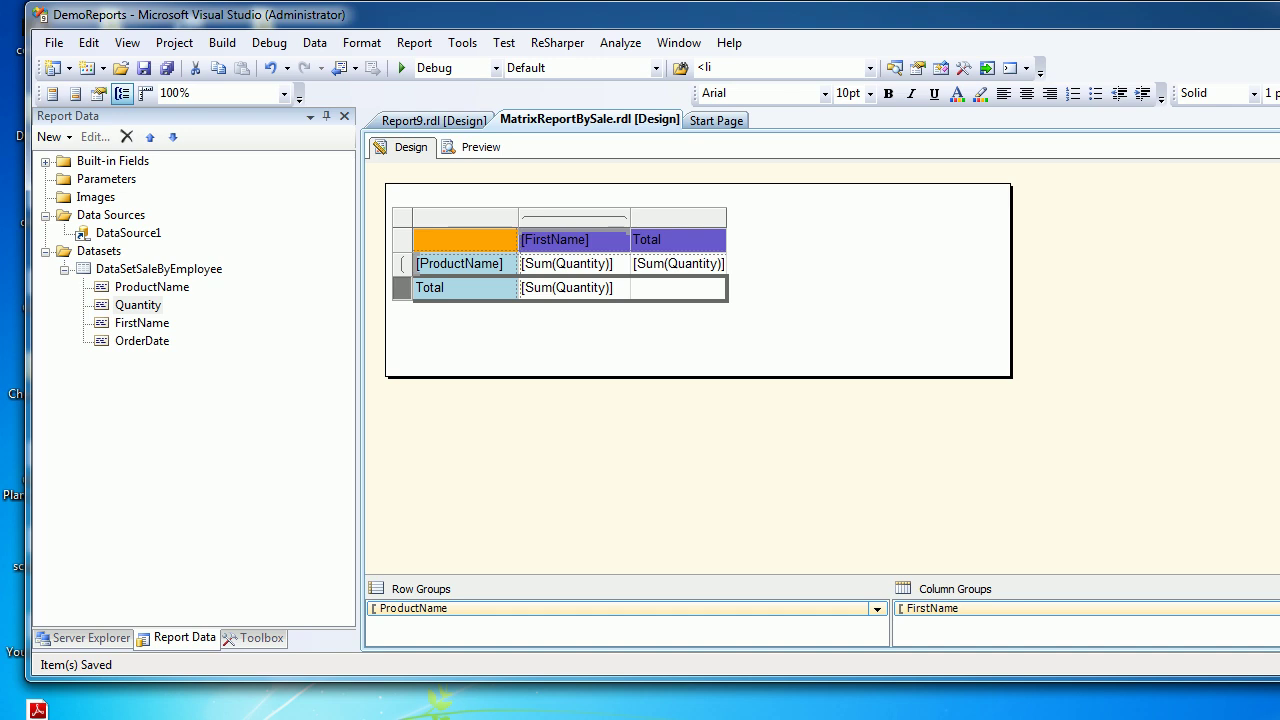
pyautogui.click(402, 264)
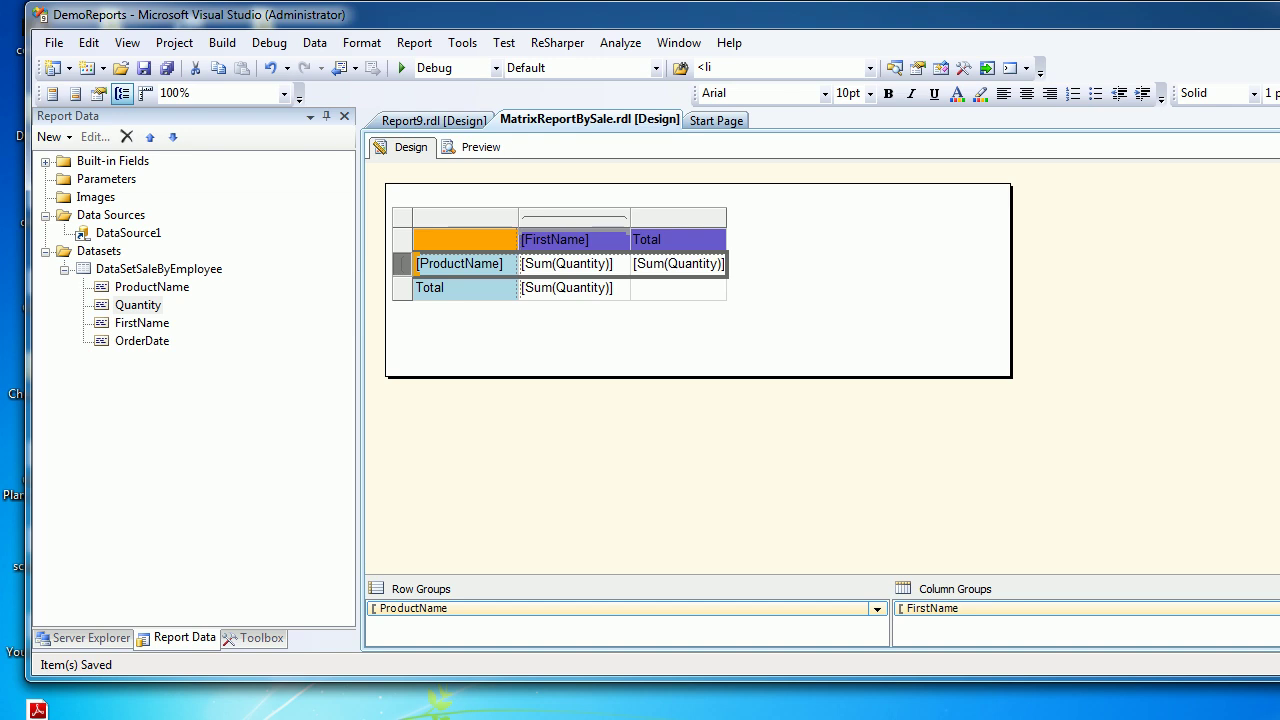
pyautogui.click(479, 147)
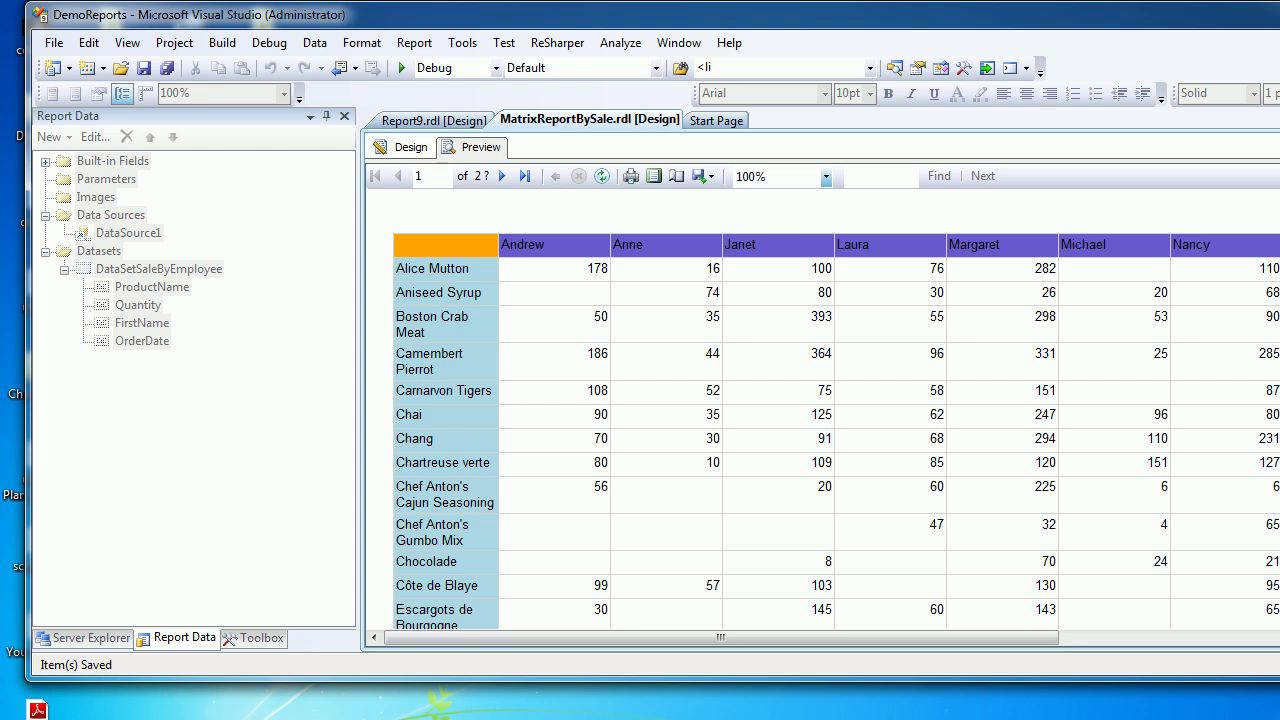
pyautogui.moveTo(720, 638); pyautogui.dragTo(965, 638)
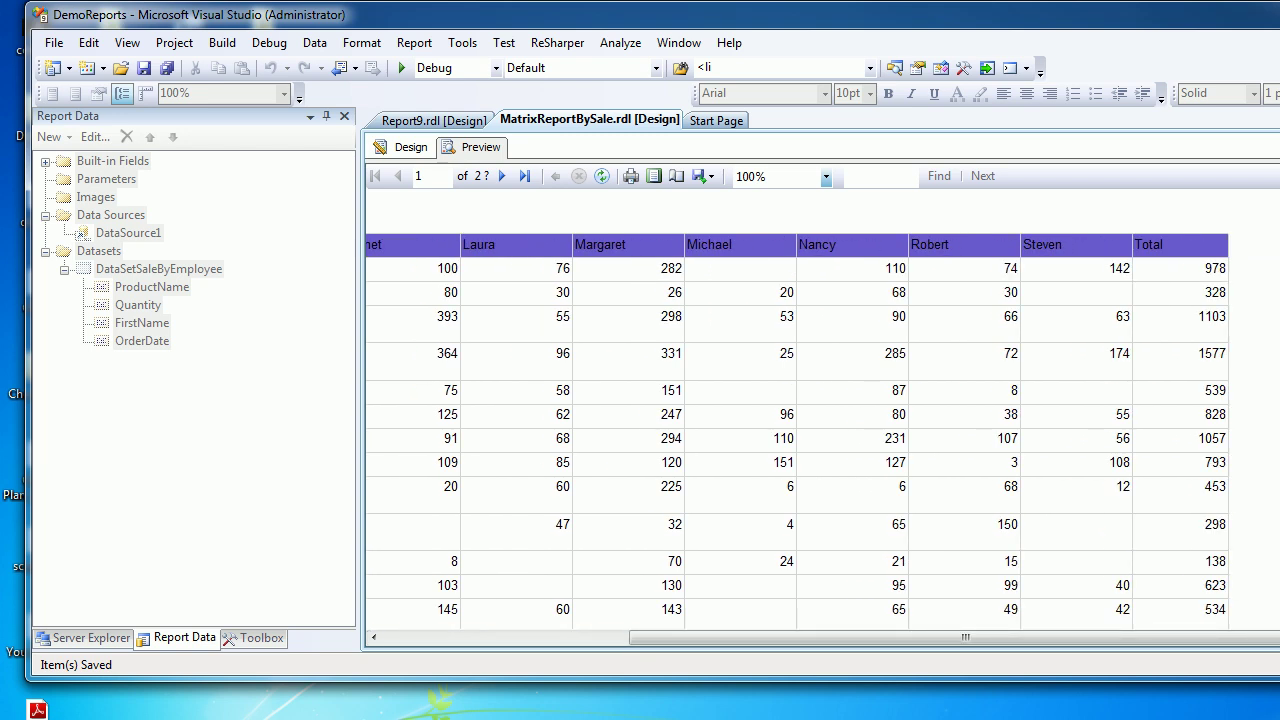
pyautogui.moveTo(965, 637); pyautogui.dragTo(720, 637)
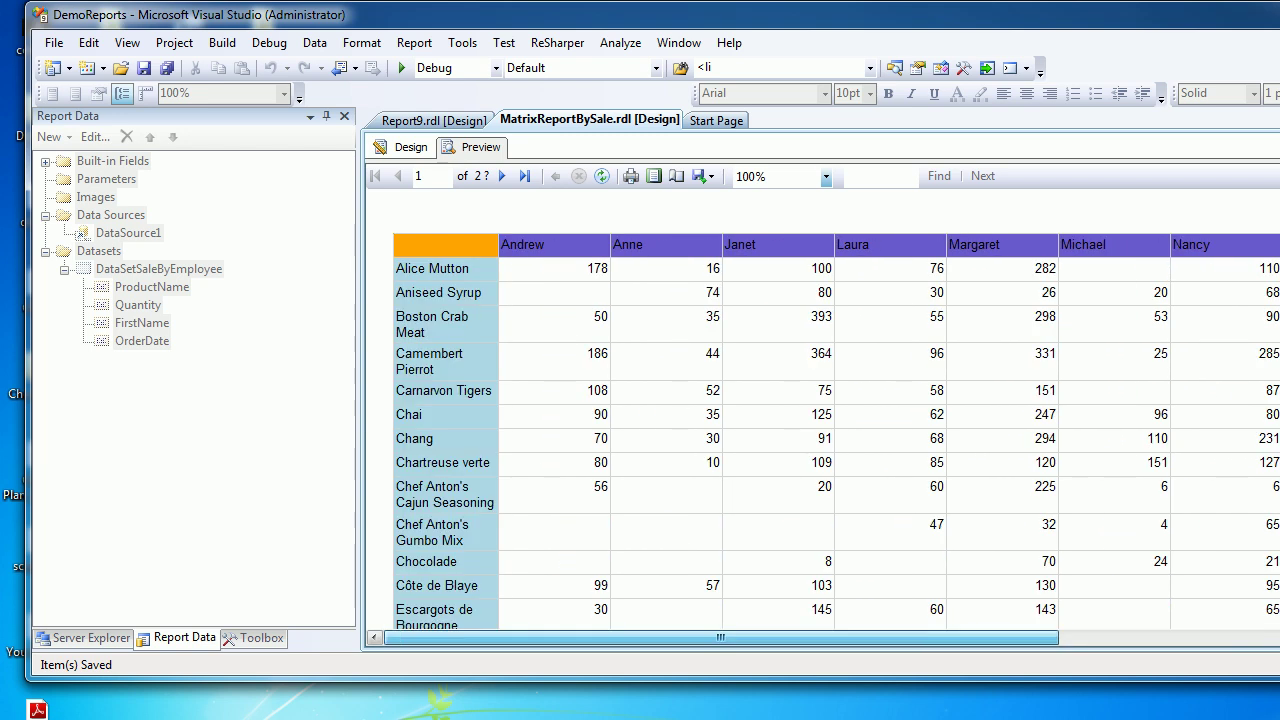
# Step: Review the row and column options for adding a total to the Sum(Quantity) cell in the product row
pyautogui.click(401, 147)
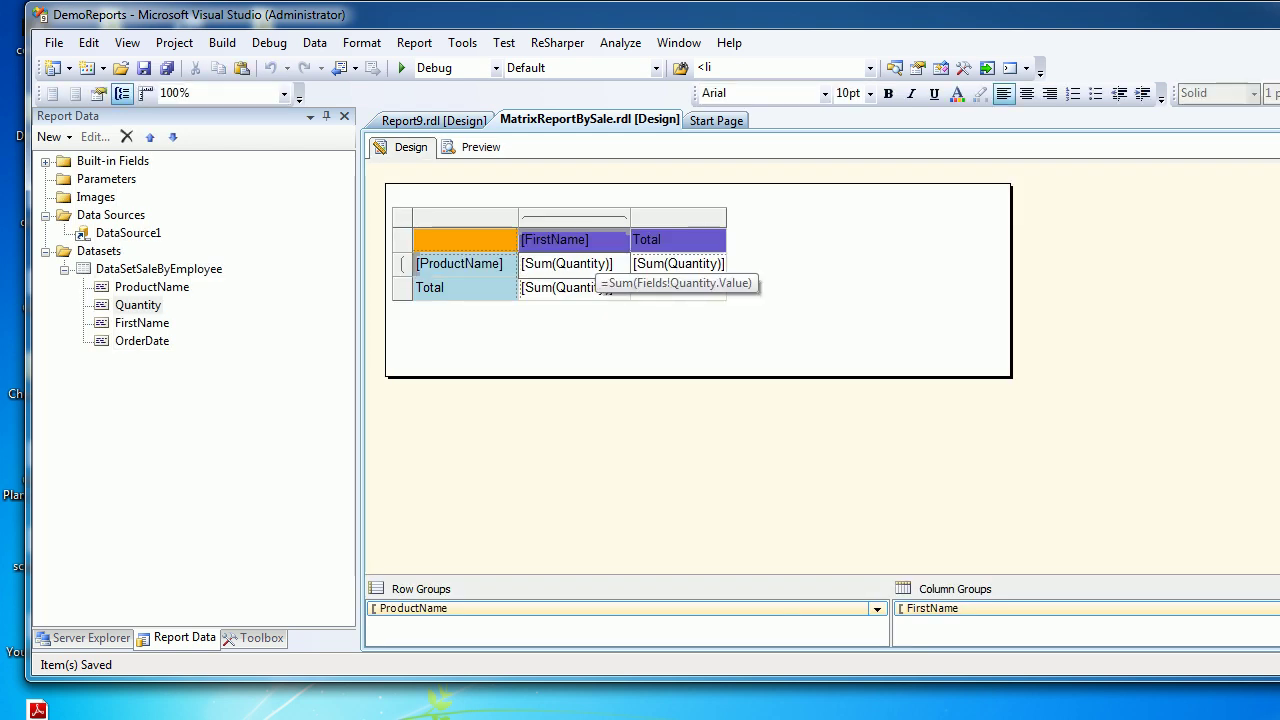
pyautogui.click(592, 264)
pyautogui.rightClick(592, 264)
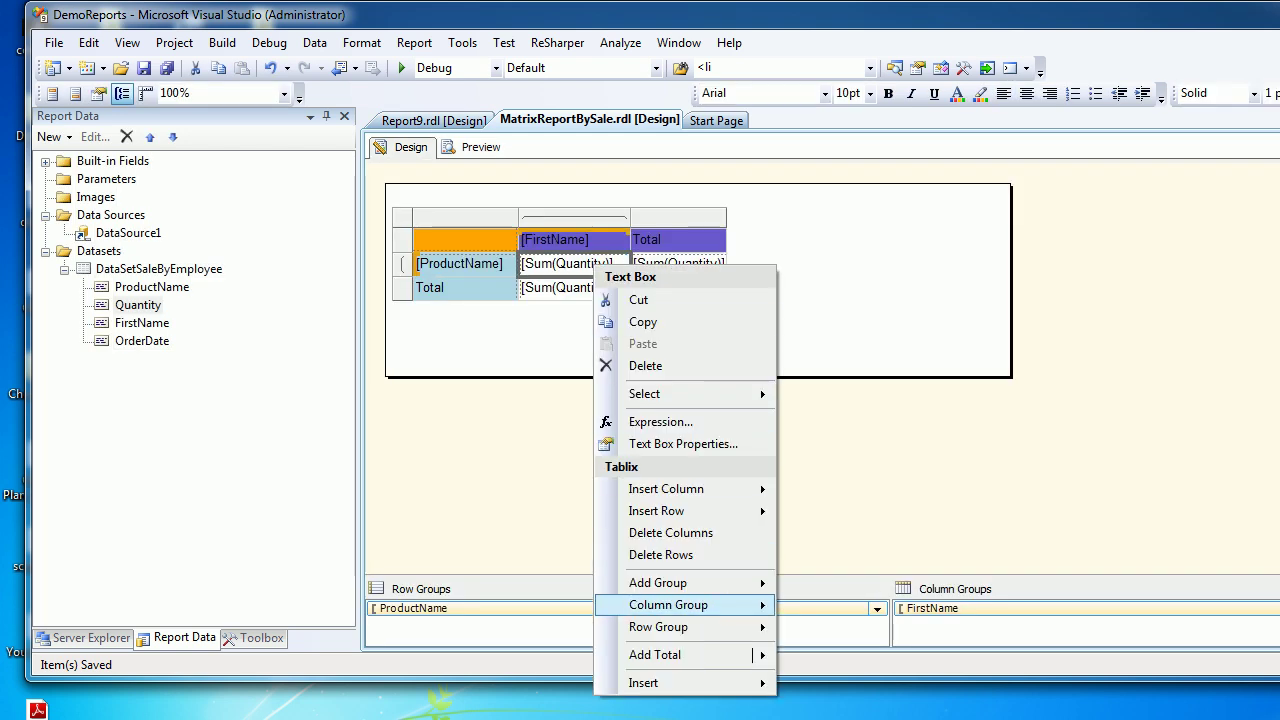
pyautogui.moveTo(660, 655)
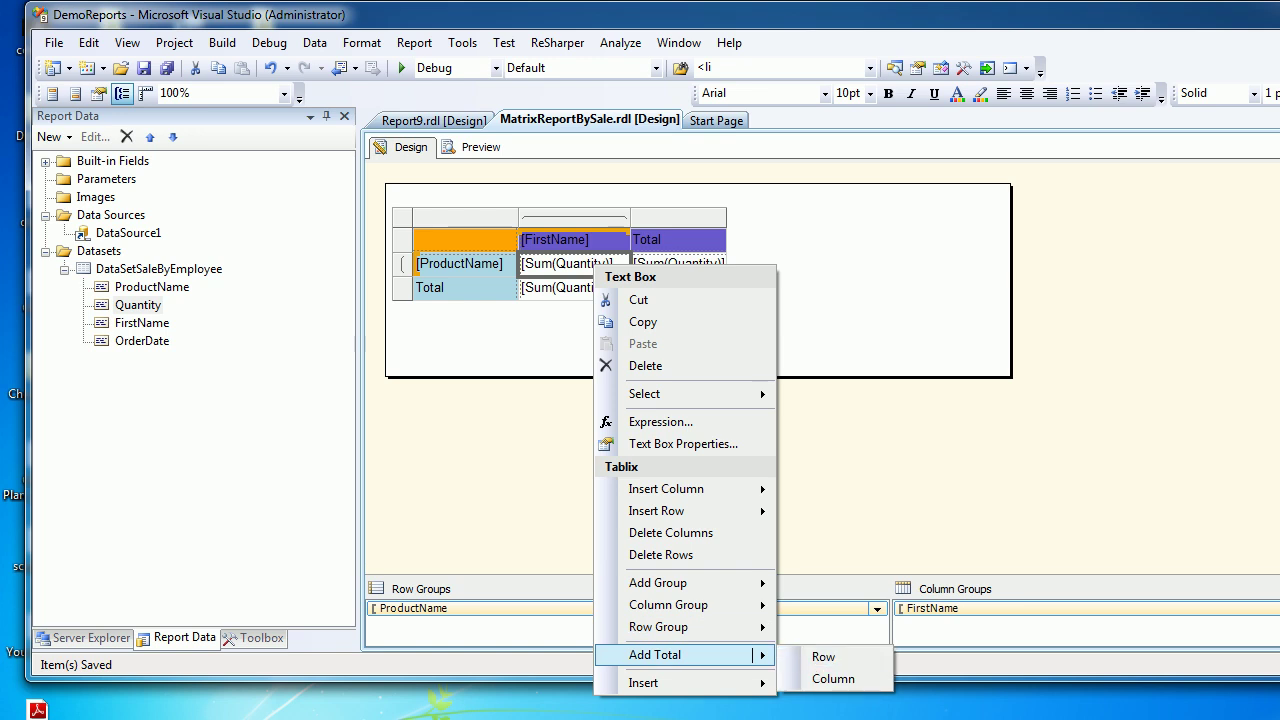
pyautogui.click(572, 338)
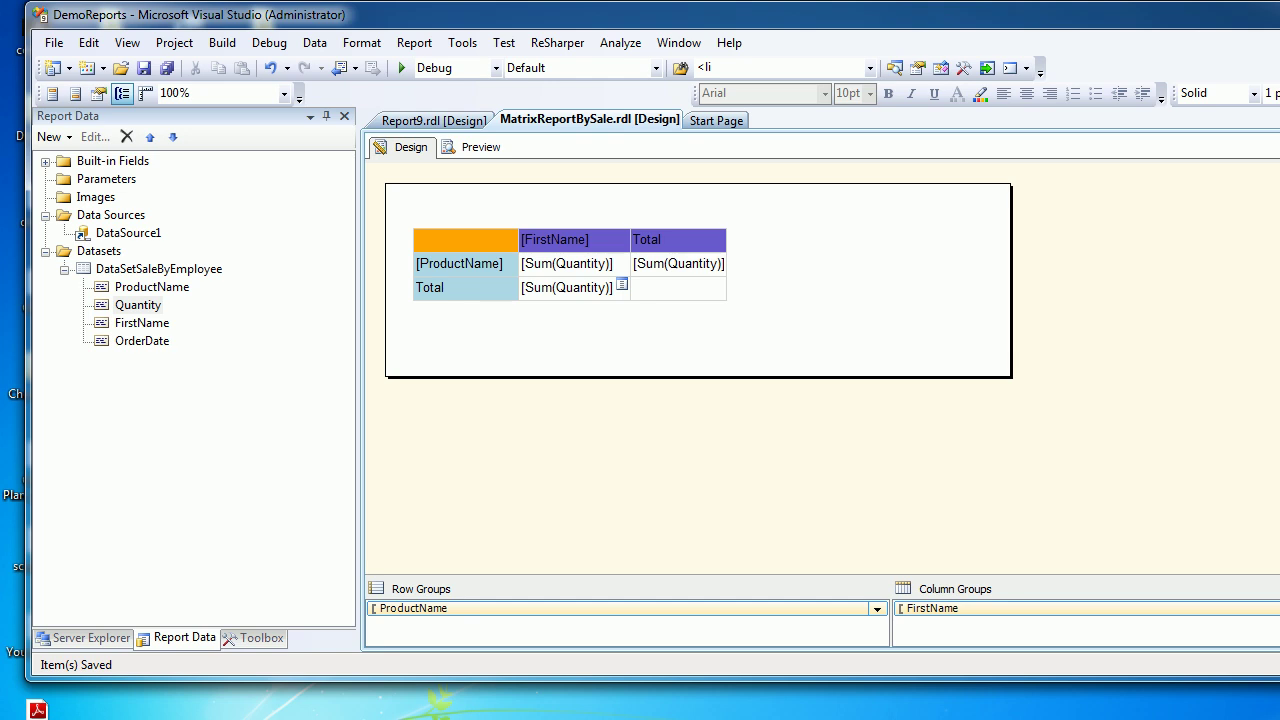
# Step: Change the expression of the quantity cell in the Total row to =AVG(Fields!Quantity.Value)
pyautogui.click(590, 288)
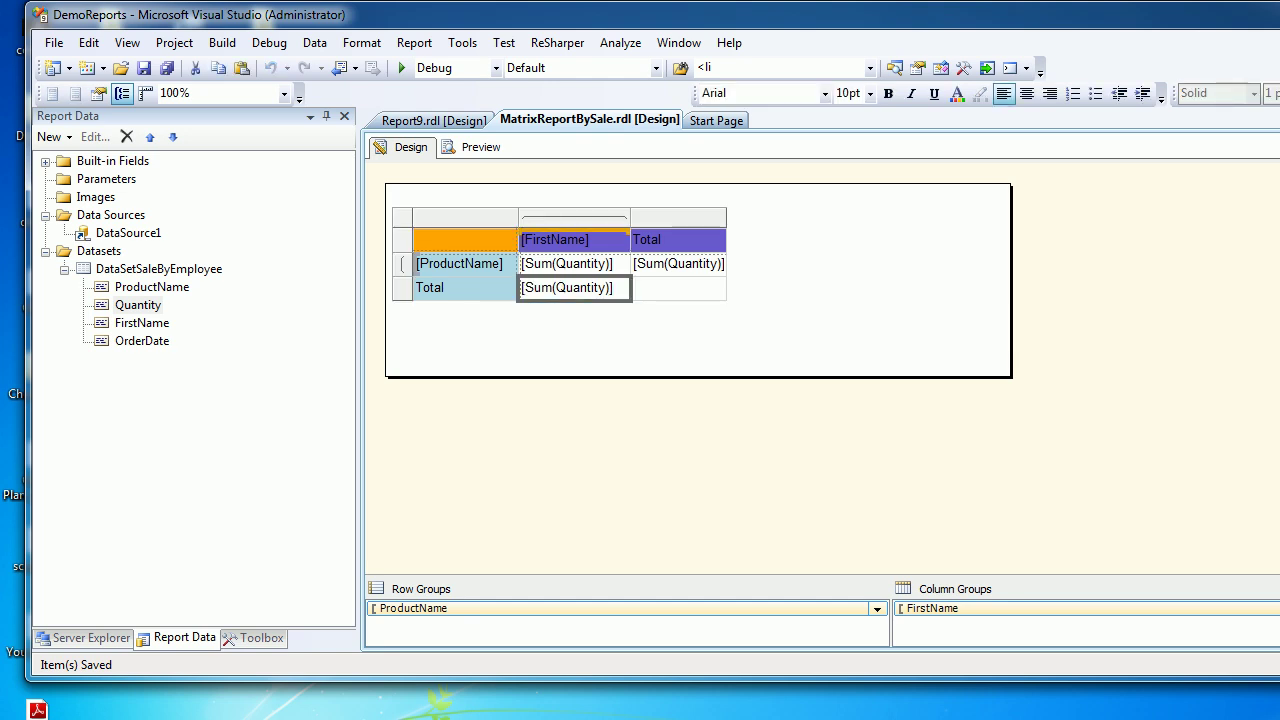
pyautogui.rightClick(591, 291)
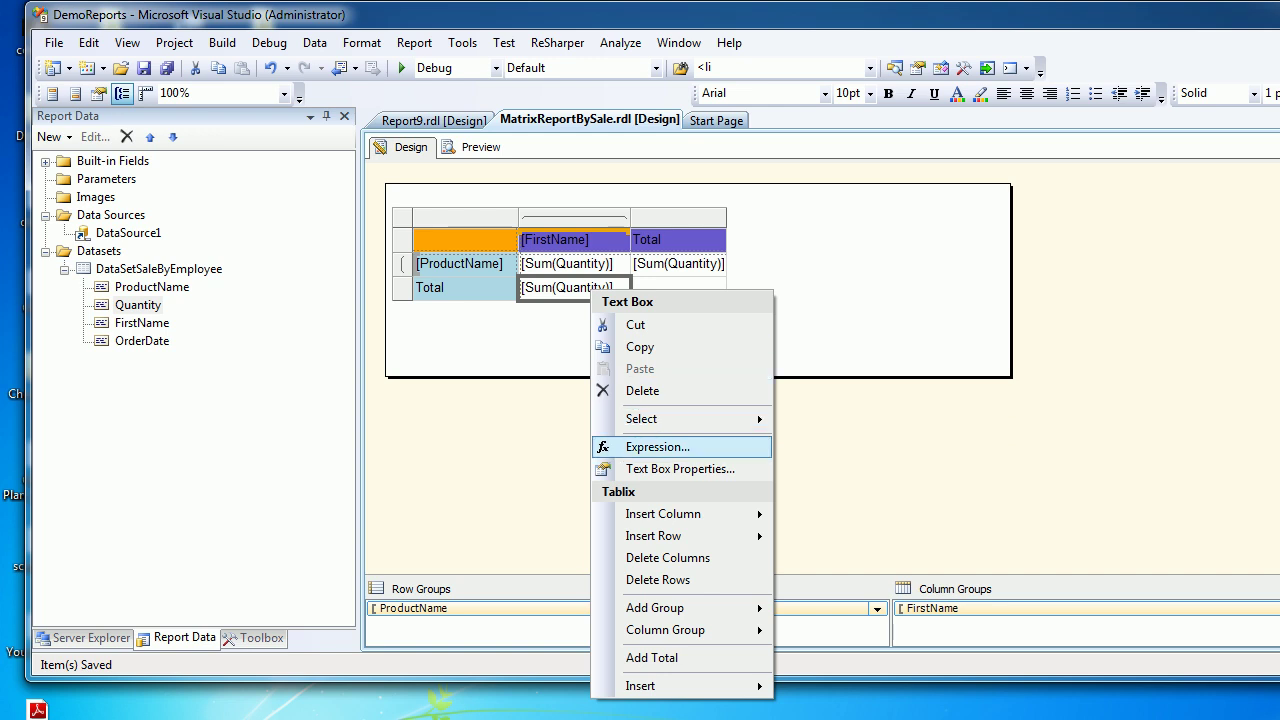
pyautogui.click(657, 447)
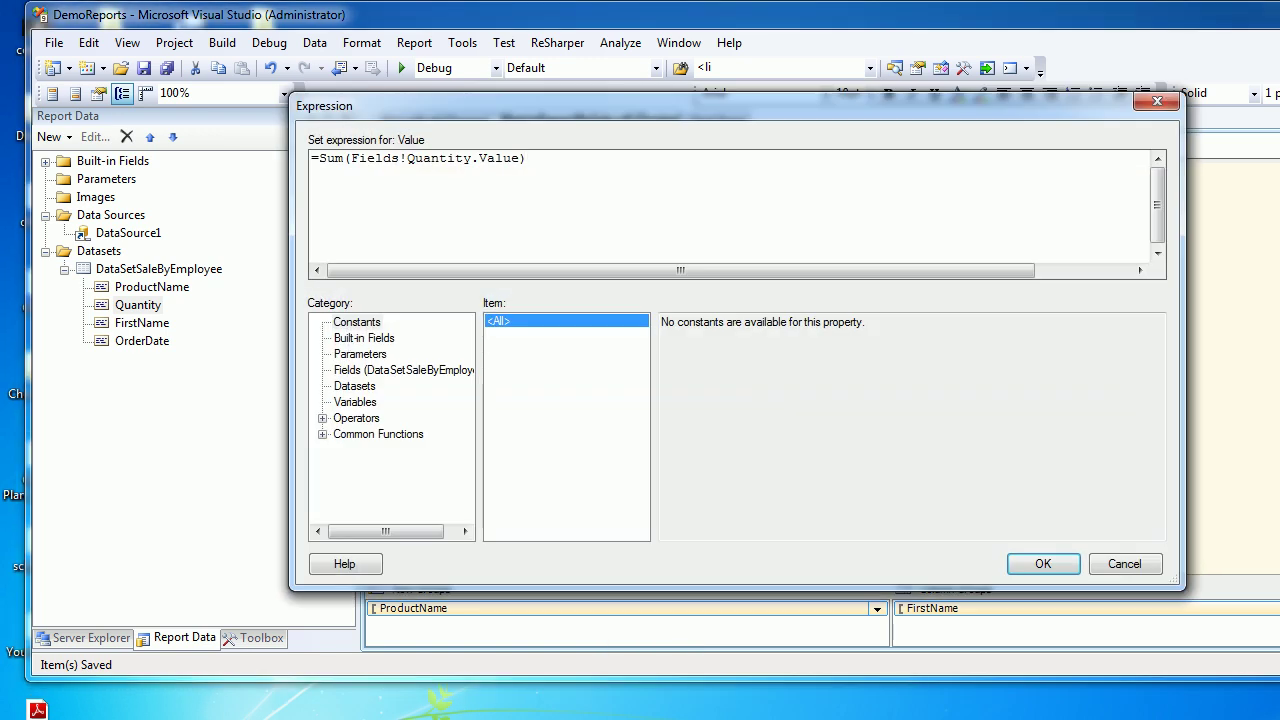
pyautogui.doubleClick(331, 159)
pyautogui.write('AVG')
pyautogui.click(1043, 563)
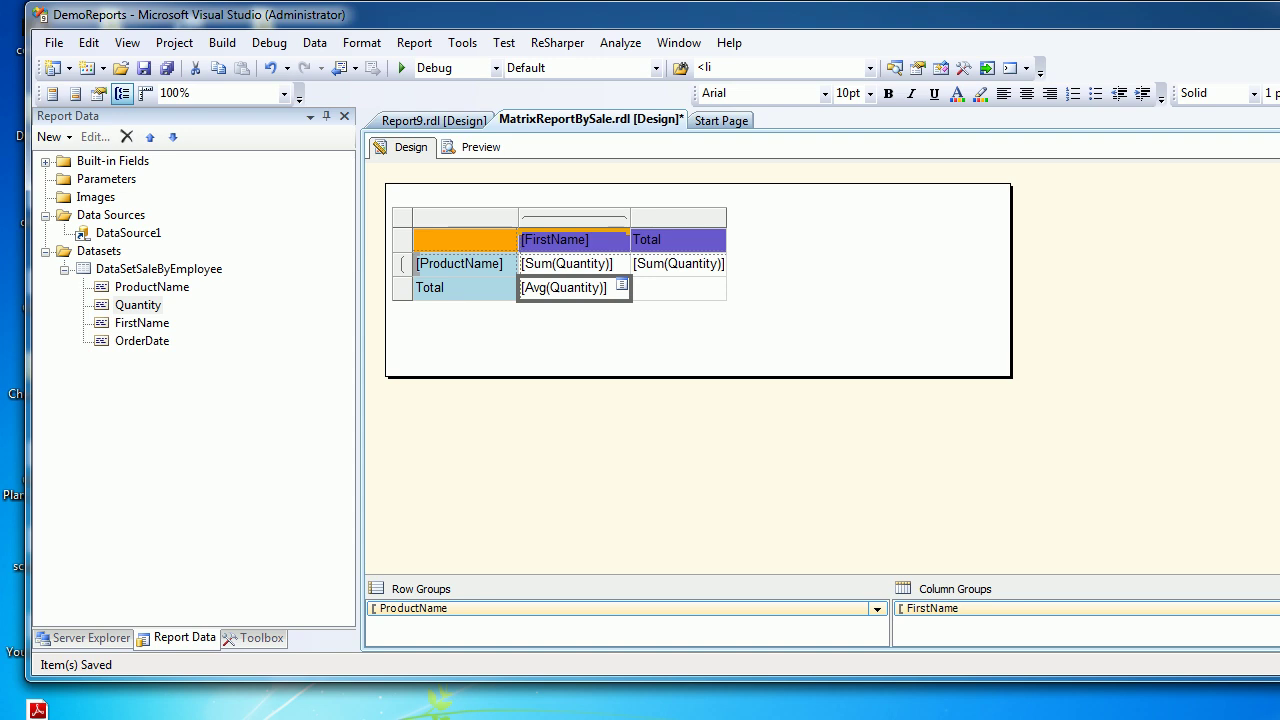
# Step: Preview the report and check the averages in the Total row at the end of the matrix
pyautogui.click(474, 147)
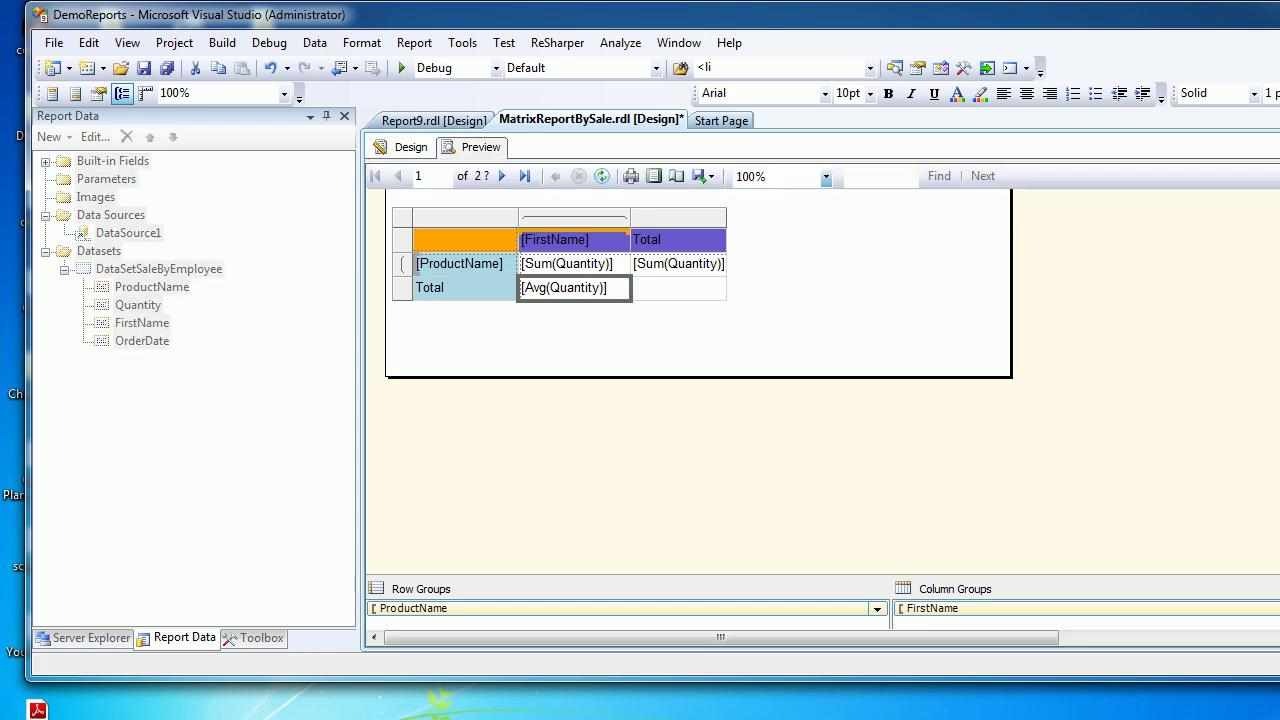
pyautogui.scroll(-8, 820, 410)
pyautogui.scroll(-10, 820, 410)
pyautogui.scroll(-8, 820, 410)
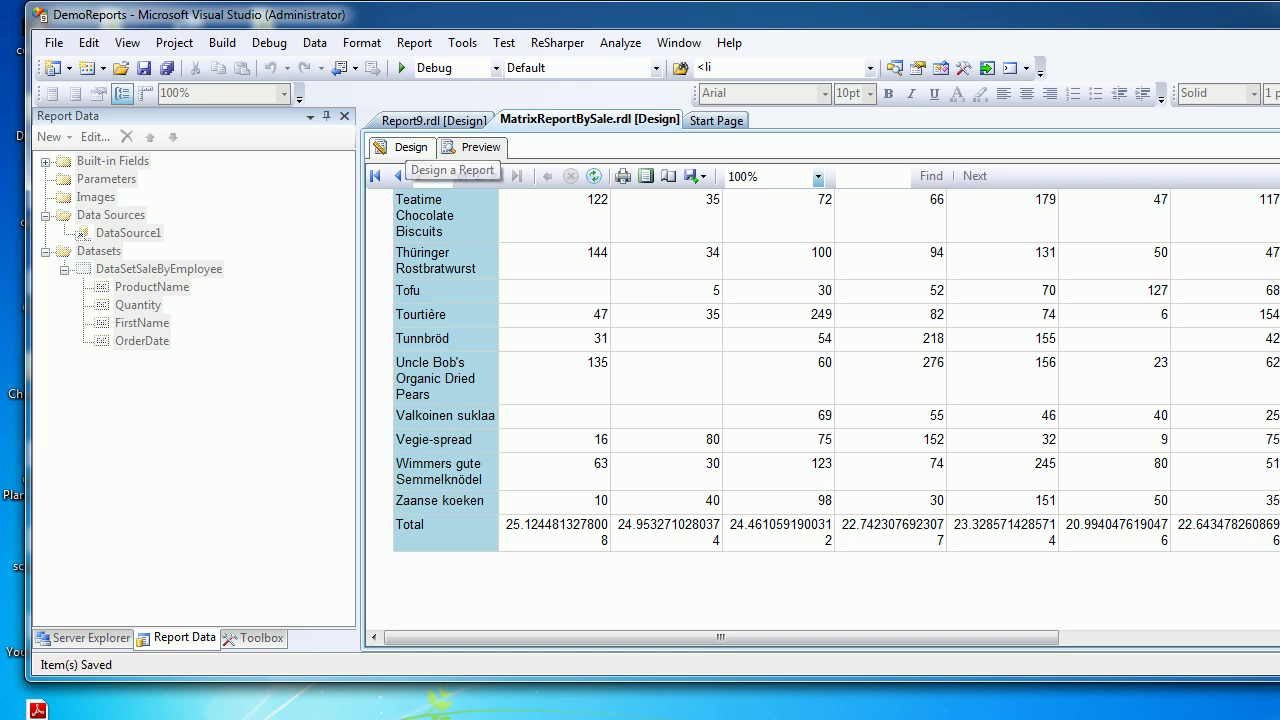
pyautogui.scroll(3, 820, 410)
pyautogui.scroll(15, 820, 410)
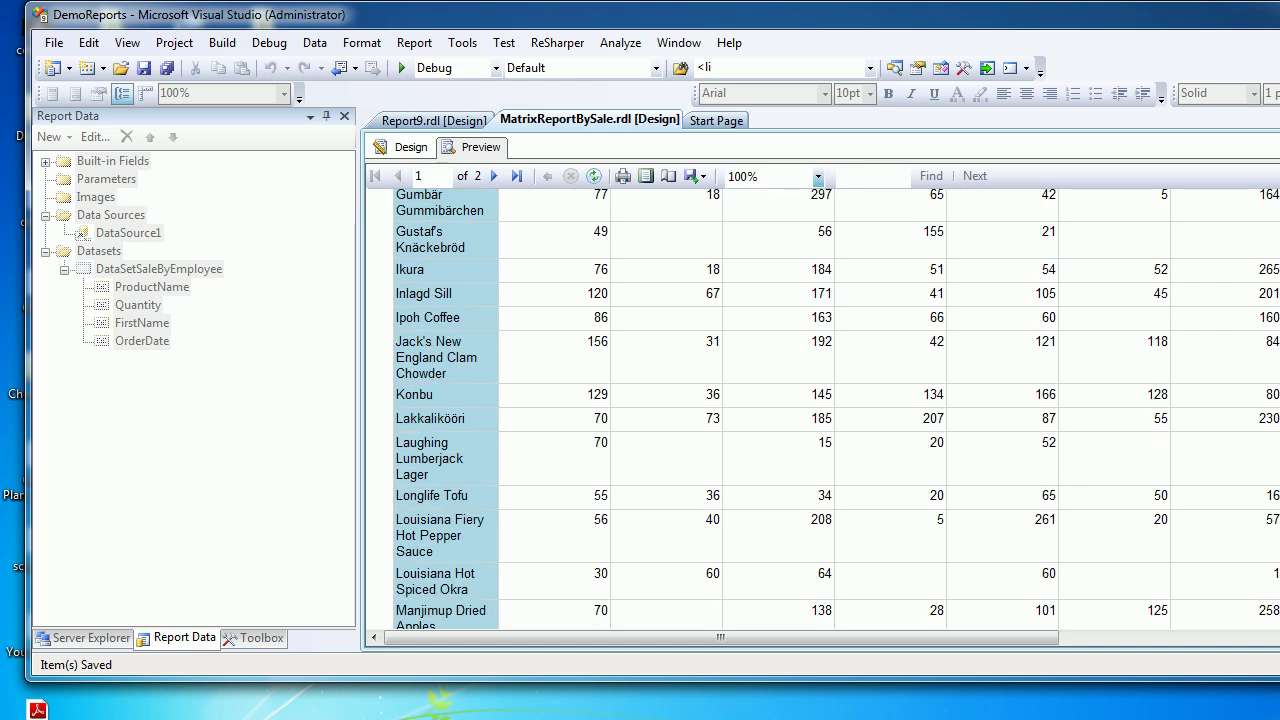
# Step: Set the Total row's quantity expression to =SUM(Fields!Quantity.Value) and look through the Math functions available for expressions
pyautogui.click(403, 147)
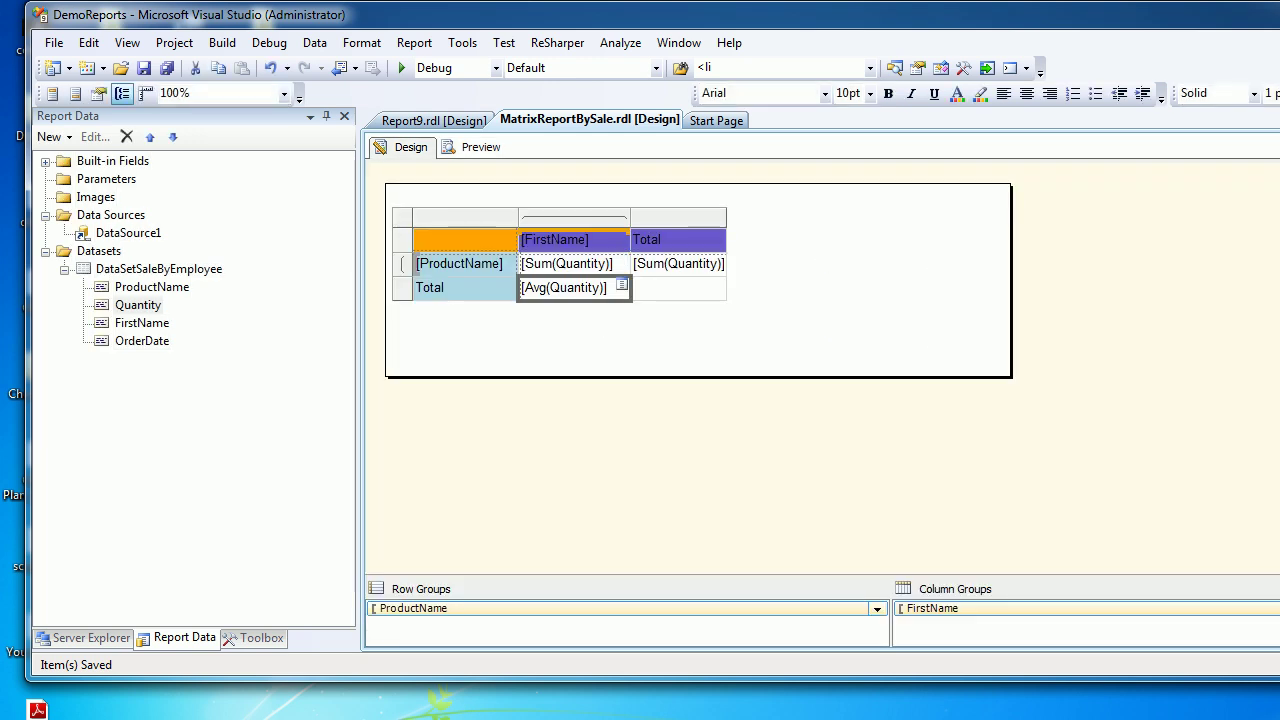
pyautogui.rightClick(585, 290)
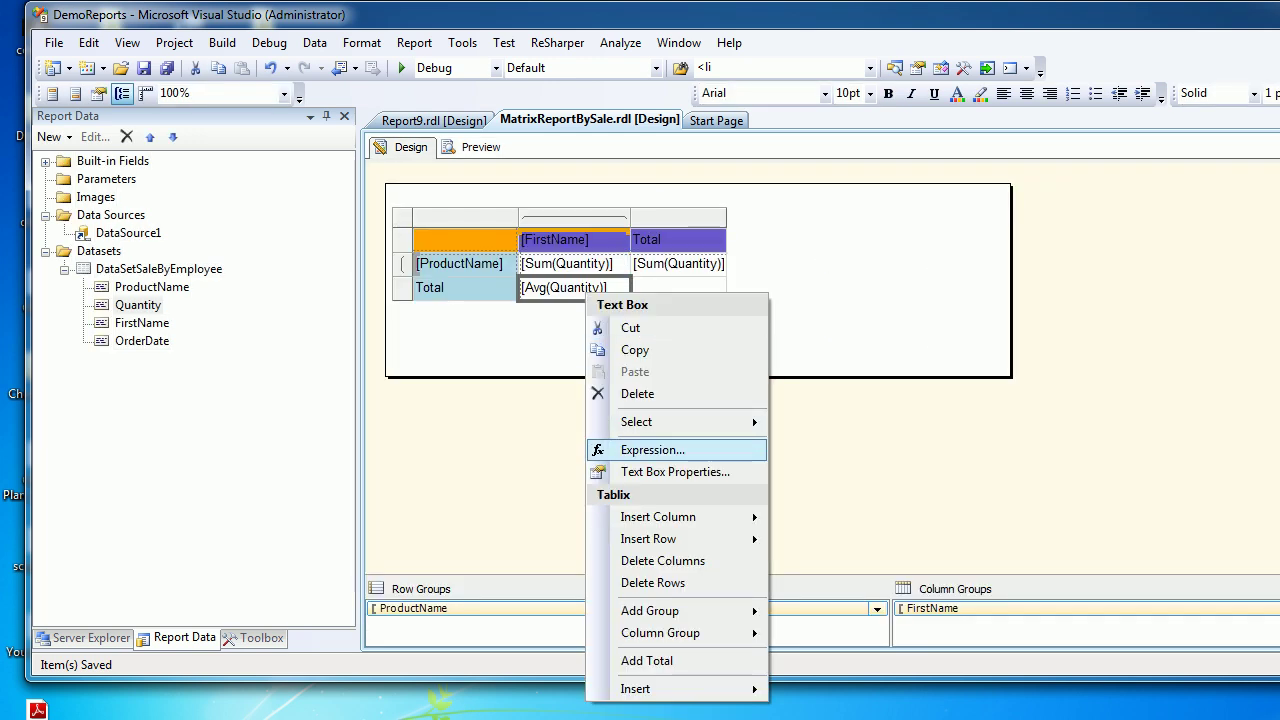
pyautogui.click(625, 449)
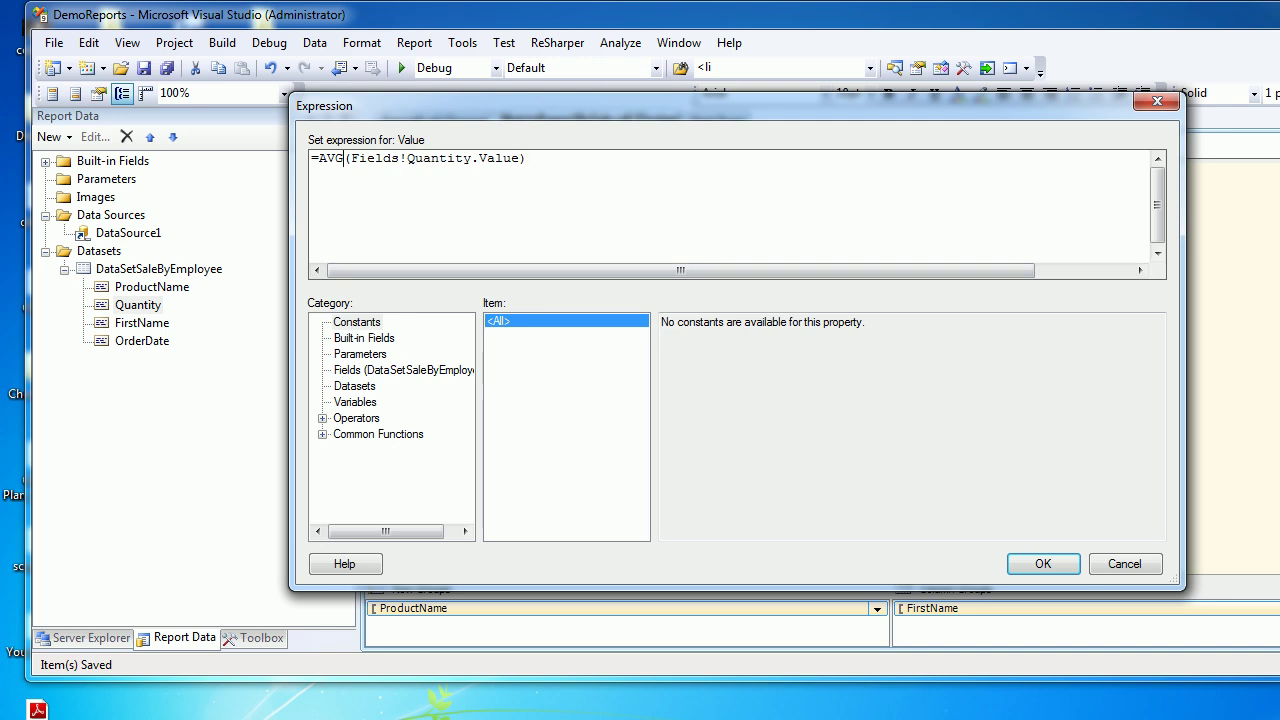
pyautogui.press('BackSpace')
pyautogui.press('BackSpace')
pyautogui.press('BackSpace')
pyautogui.write('SUM')
pyautogui.doubleClick(378, 434)
pyautogui.click(365, 418)
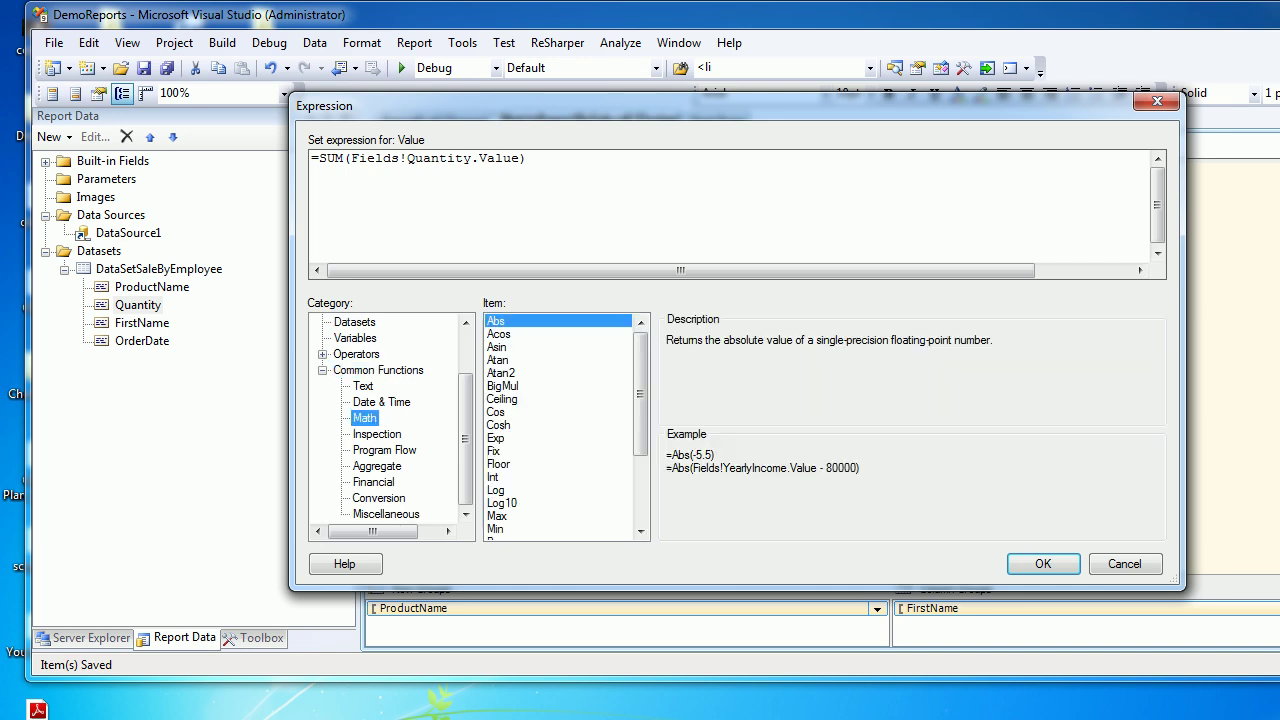
pyautogui.scroll(-3, 558, 427)
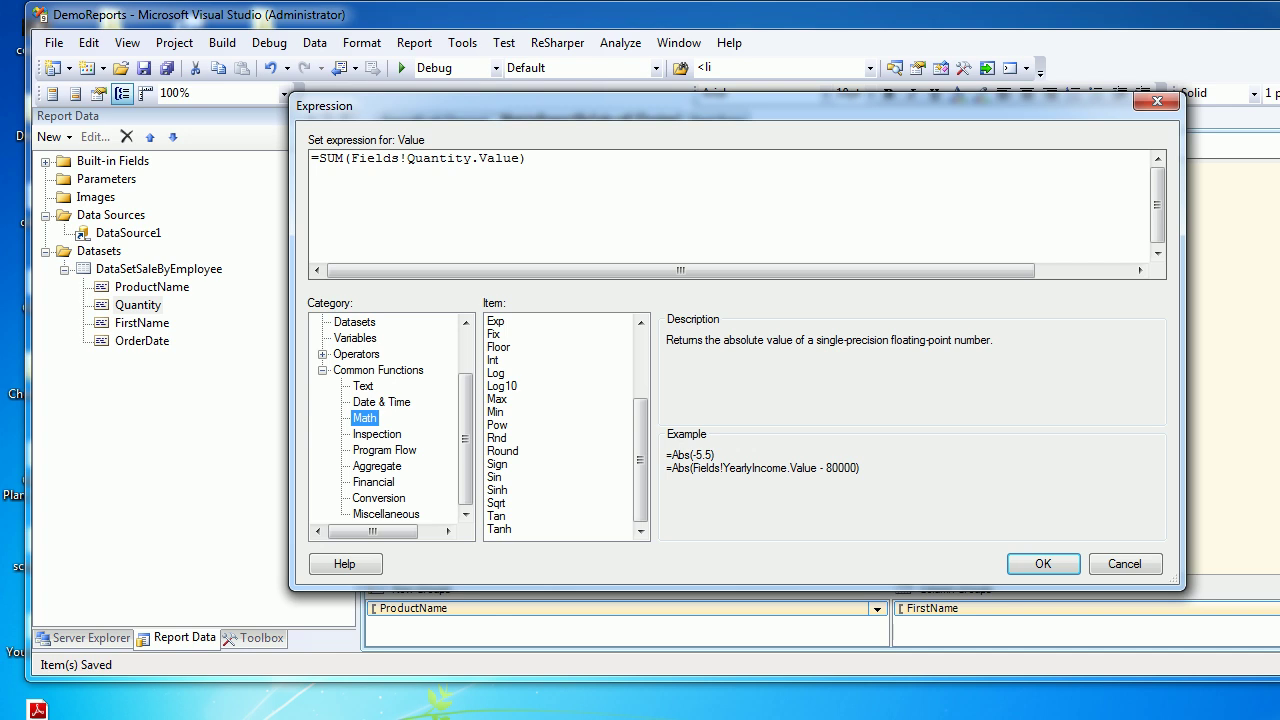
pyautogui.click(1043, 564)
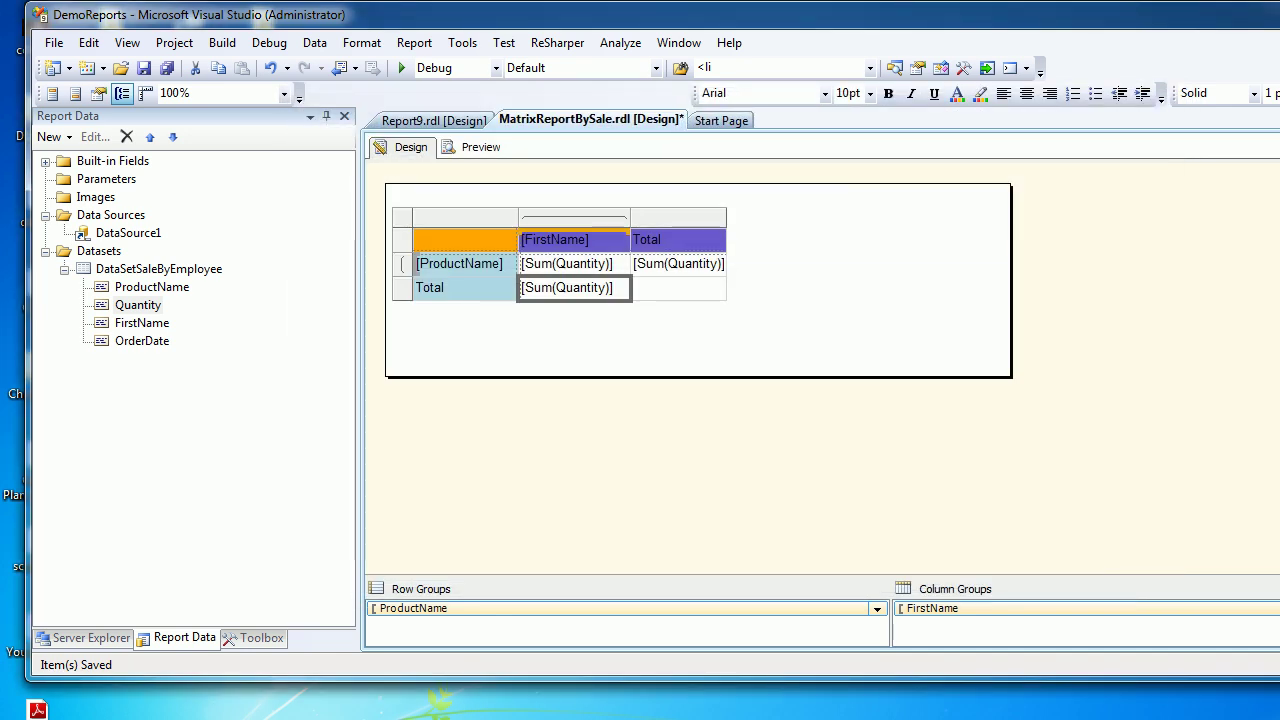
pyautogui.click(838, 330)
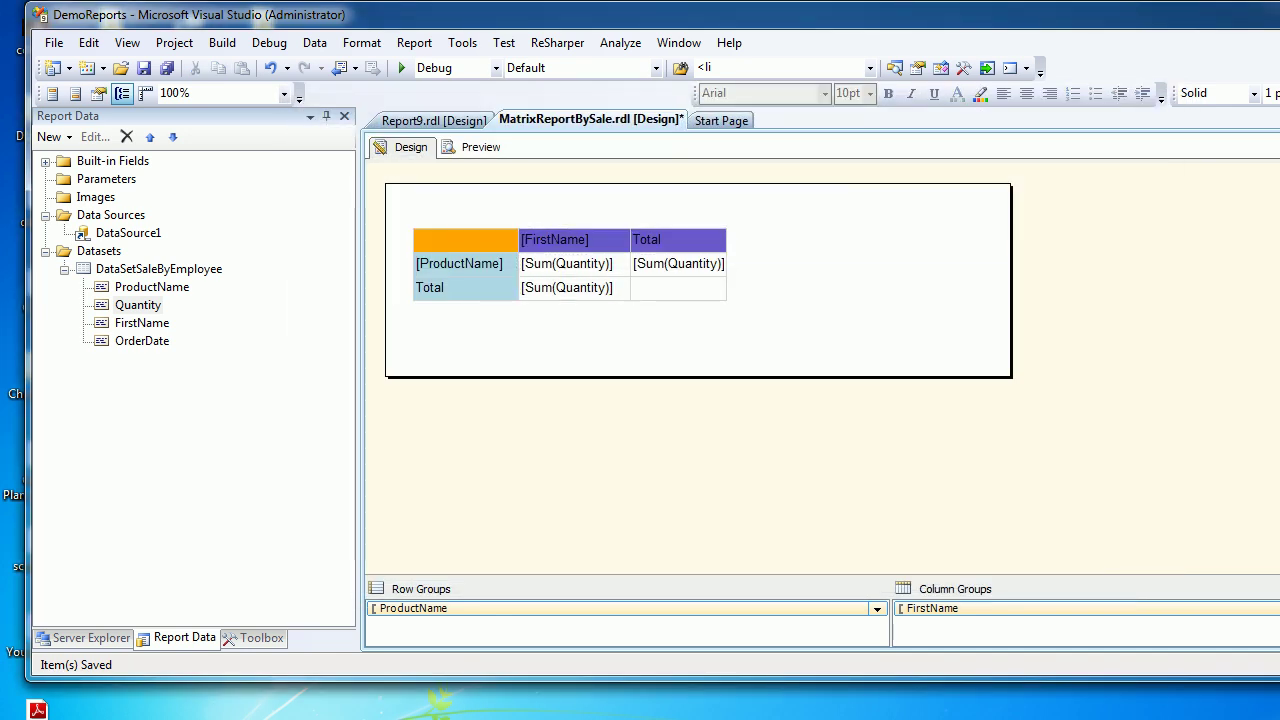